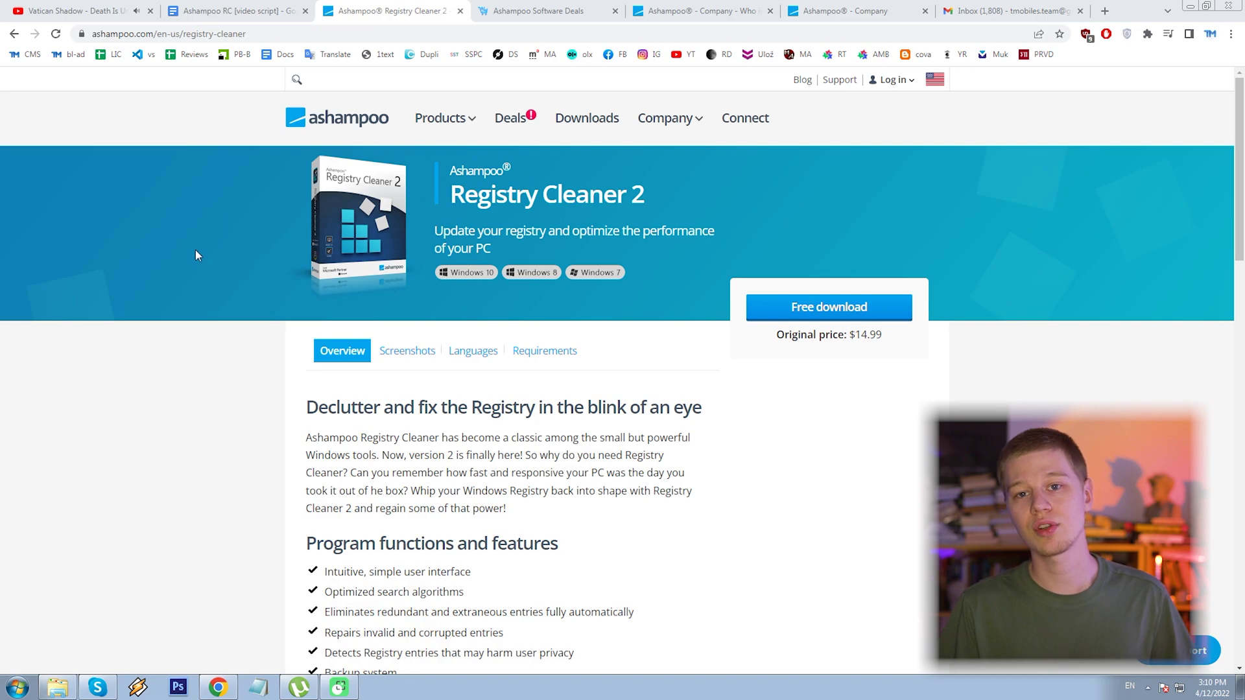
- Browse the Registry Cleaner 2 product page, enlarging the scan screenshot and showing supported languages
{"action": "scroll", "coordinate": [204, 260], "scroll_direction": "down", "scroll_amount": 1}
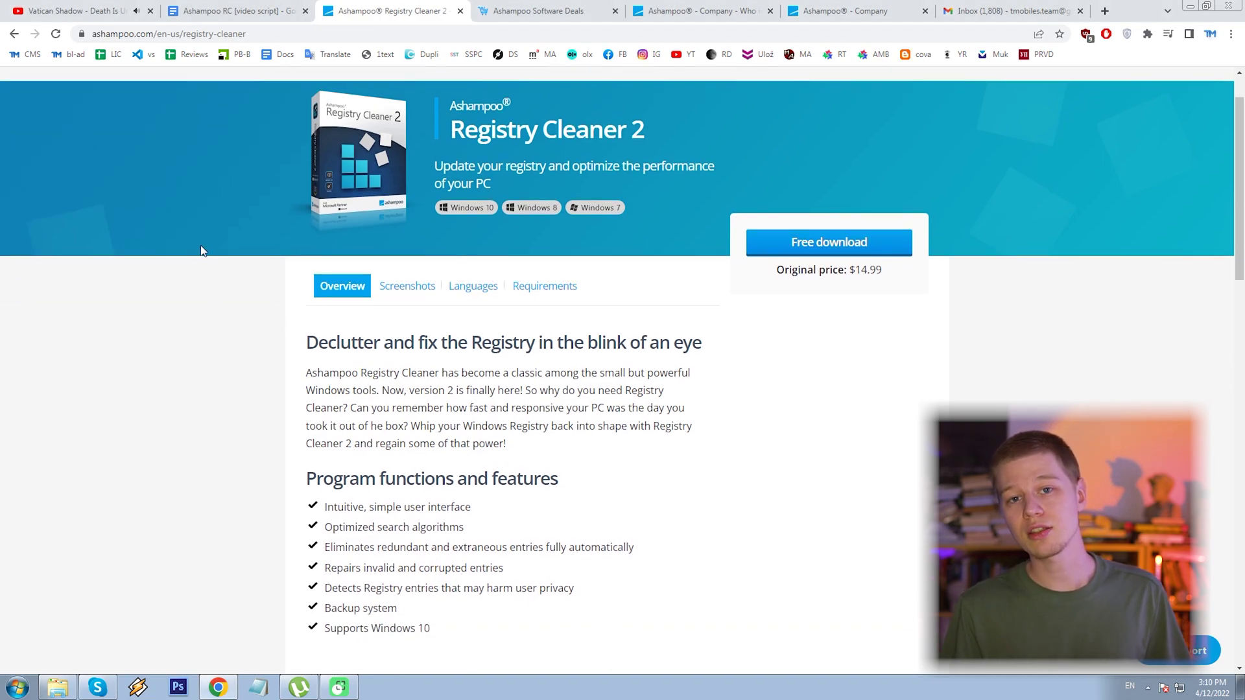
{"action": "scroll", "coordinate": [203, 251], "scroll_direction": "down", "scroll_amount": 1}
{"action": "scroll", "coordinate": [342, 285], "scroll_direction": "down", "scroll_amount": 3}
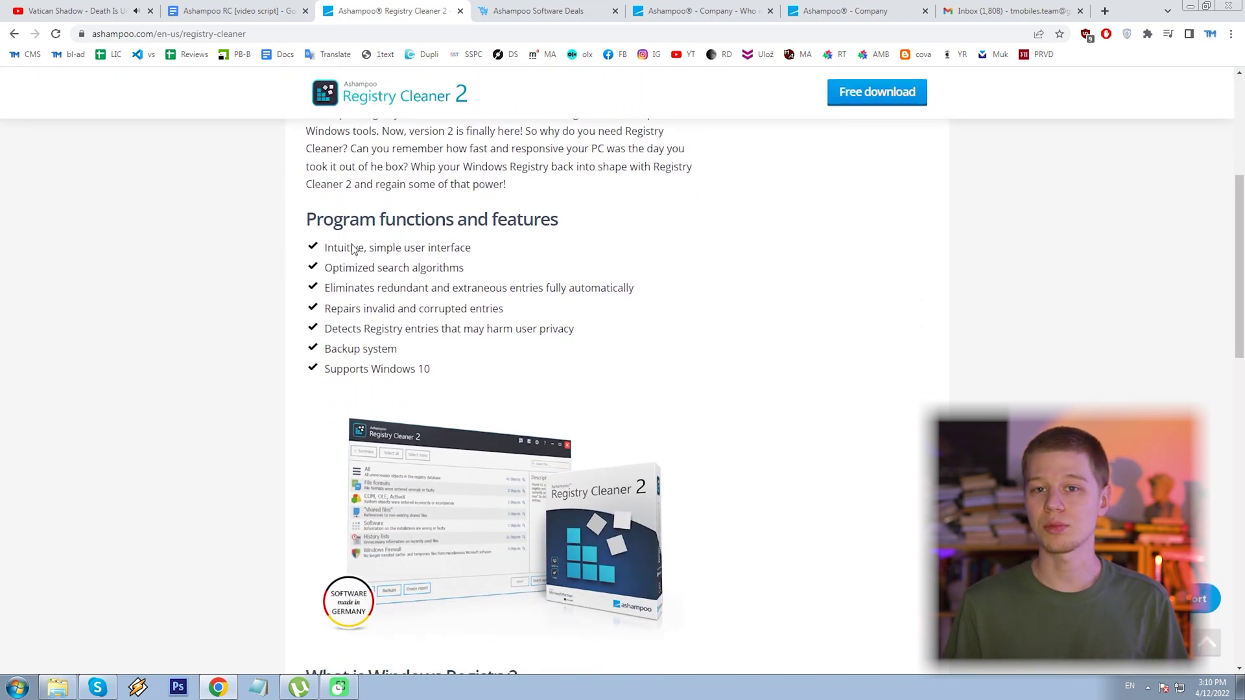
{"action": "scroll", "coordinate": [354, 250], "scroll_direction": "down", "scroll_amount": 2}
{"action": "scroll", "coordinate": [286, 246], "scroll_direction": "down", "scroll_amount": 10}
{"action": "scroll", "coordinate": [286, 246], "scroll_direction": "up", "scroll_amount": 12}
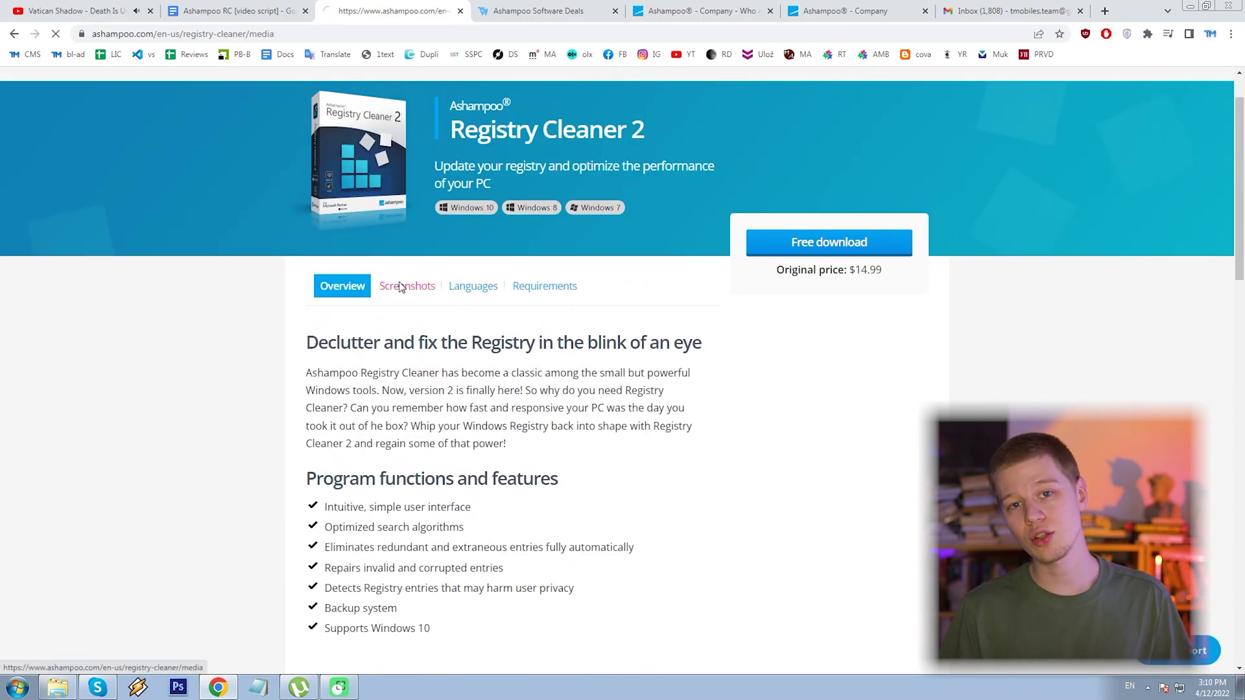
{"action": "scroll", "coordinate": [242, 328], "scroll_direction": "down", "scroll_amount": 1}
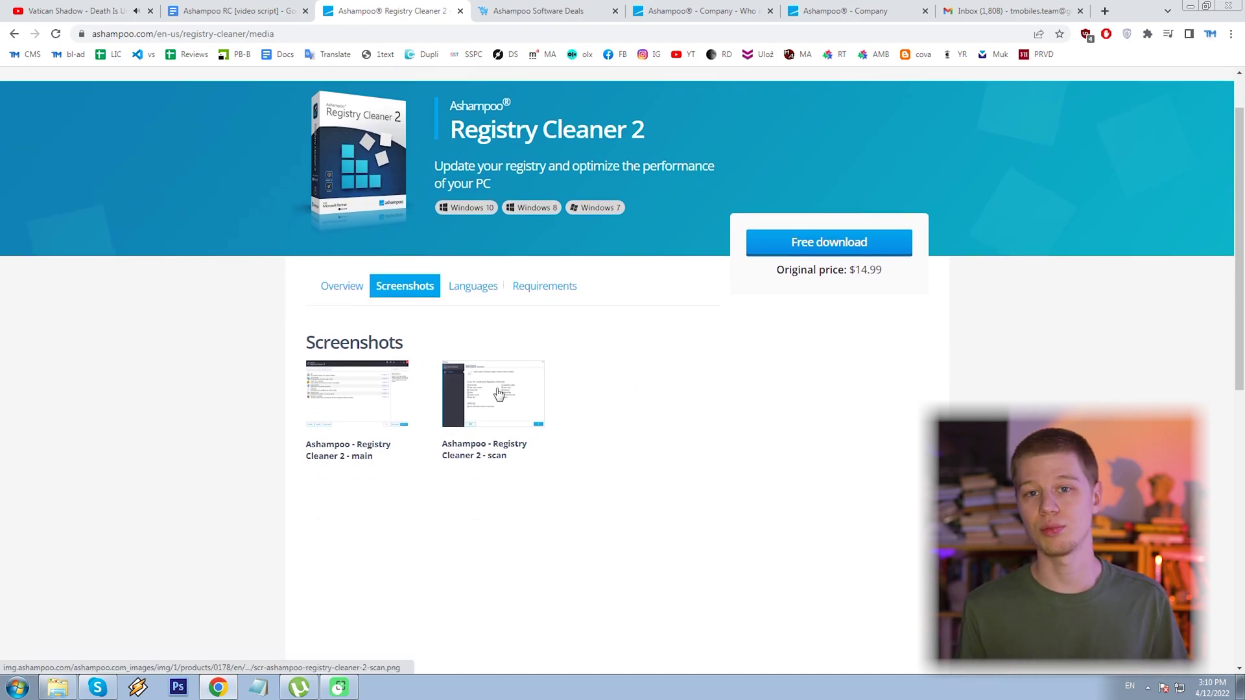
{"action": "left_click", "coordinate": [498, 394]}
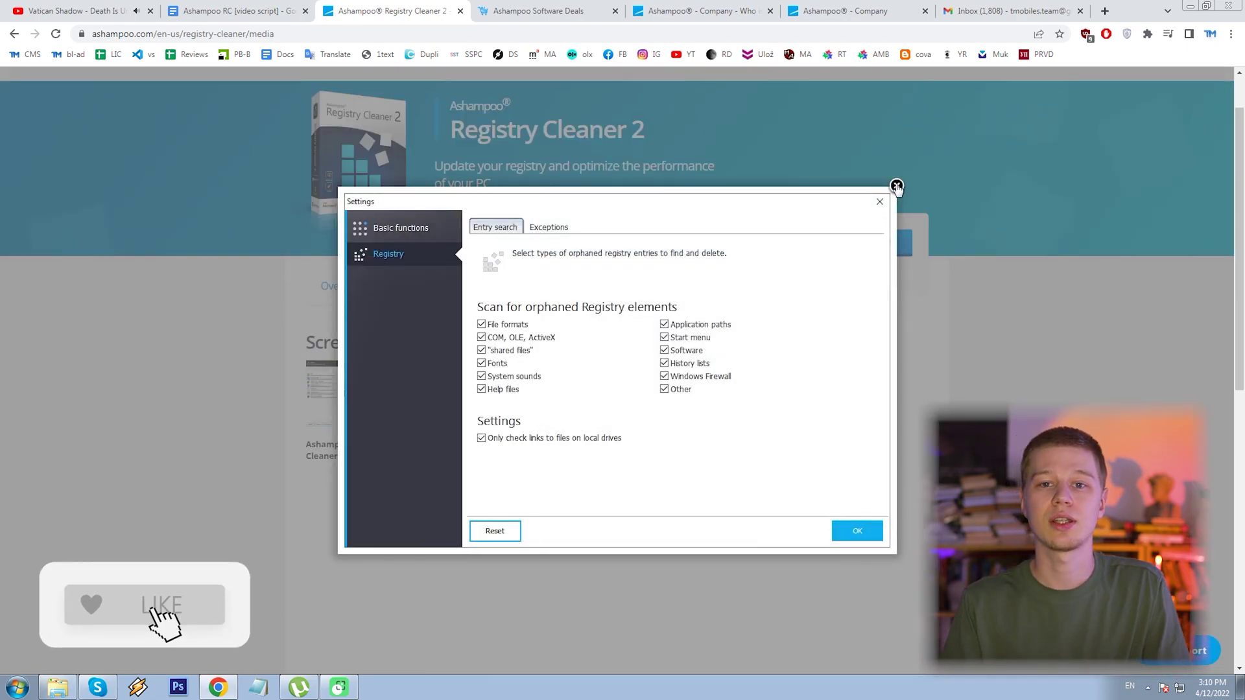
{"action": "left_click", "coordinate": [896, 186]}
{"action": "left_click", "coordinate": [477, 287]}
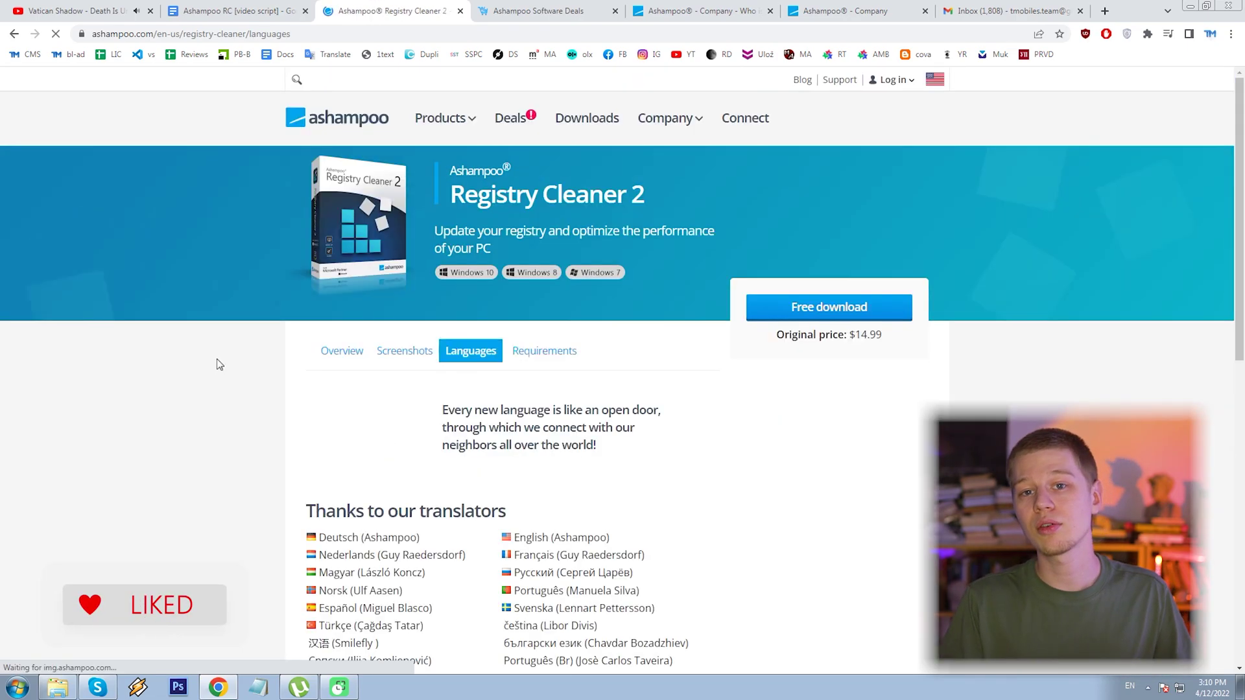
{"action": "scroll", "coordinate": [219, 367], "scroll_direction": "down", "scroll_amount": 3}
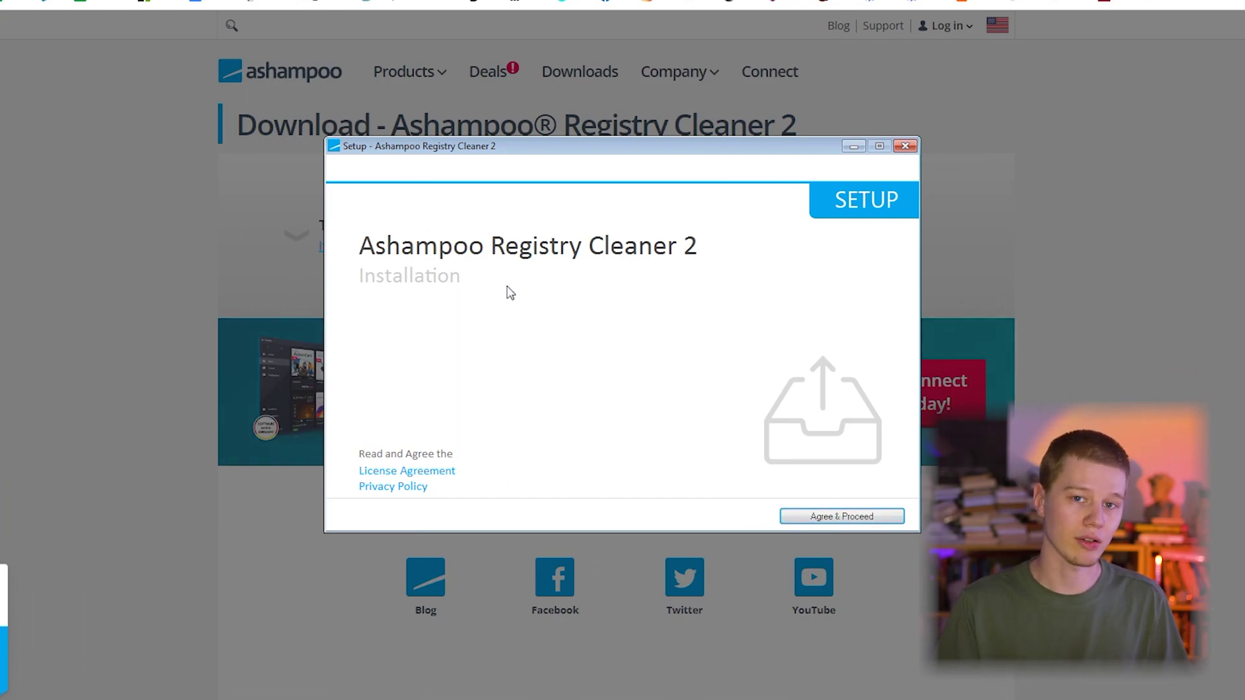
- Accept the license, install with default options, and launch Registry Cleaner 2
{"action": "left_click", "coordinate": [821, 517]}
{"action": "left_click", "coordinate": [878, 516]}
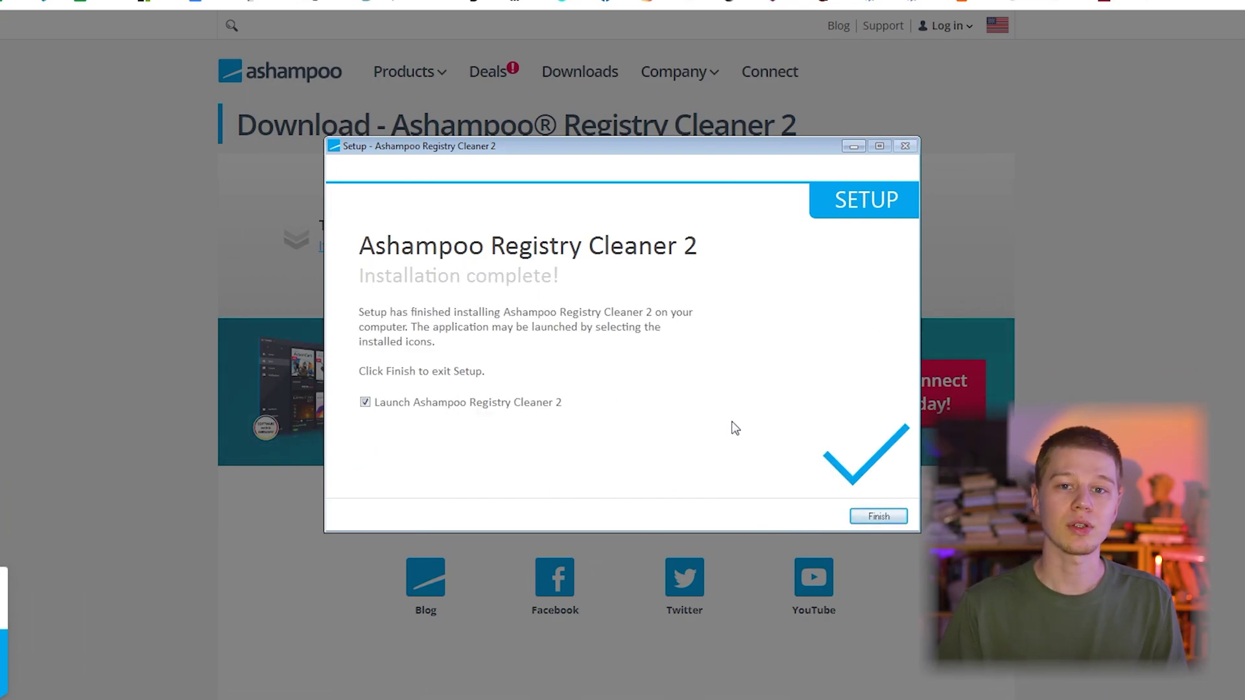
{"action": "left_click", "coordinate": [878, 516]}
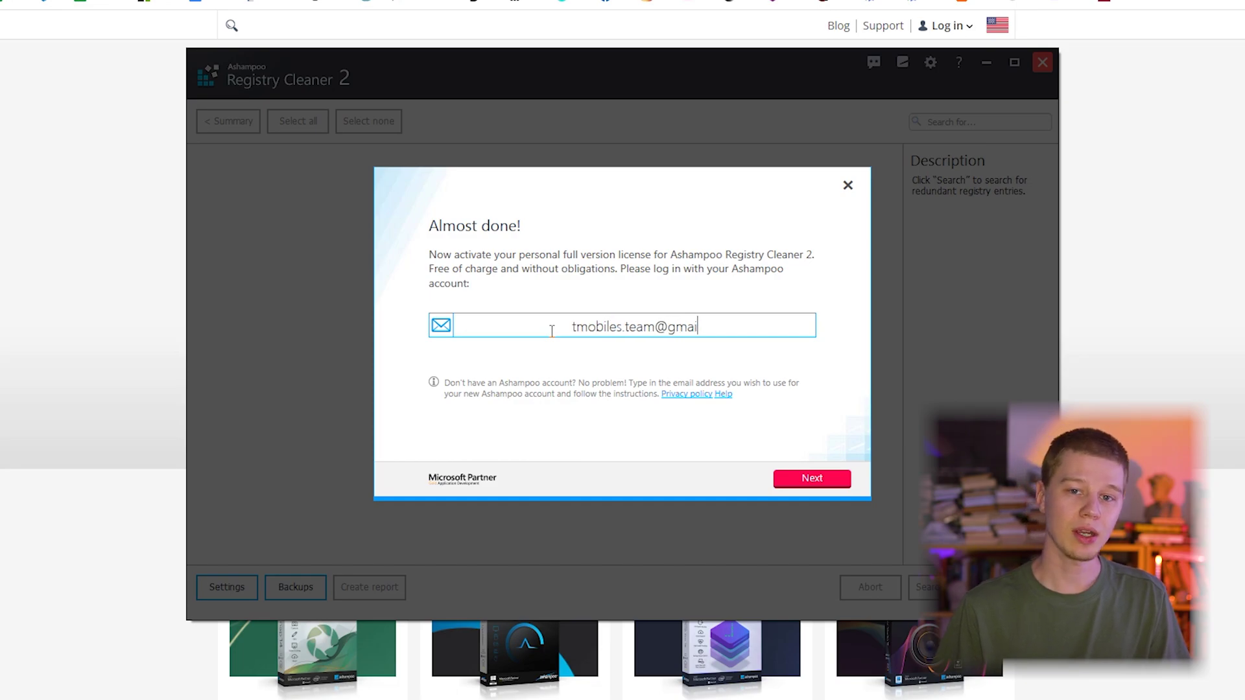
- Submit the account e-mail, confirm registration via the activation e-mail link, and dismiss the notice
{"action": "type", "text": "m"}
{"action": "key", "text": "Return"}
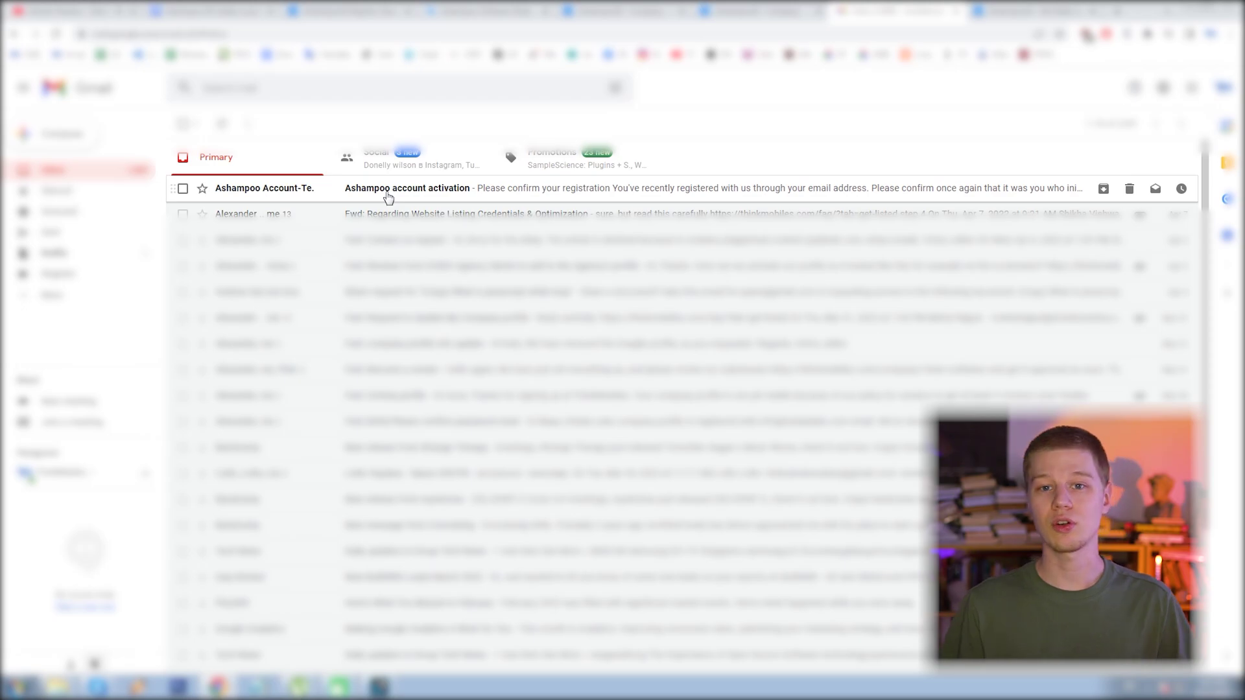
{"action": "left_click", "coordinate": [375, 193]}
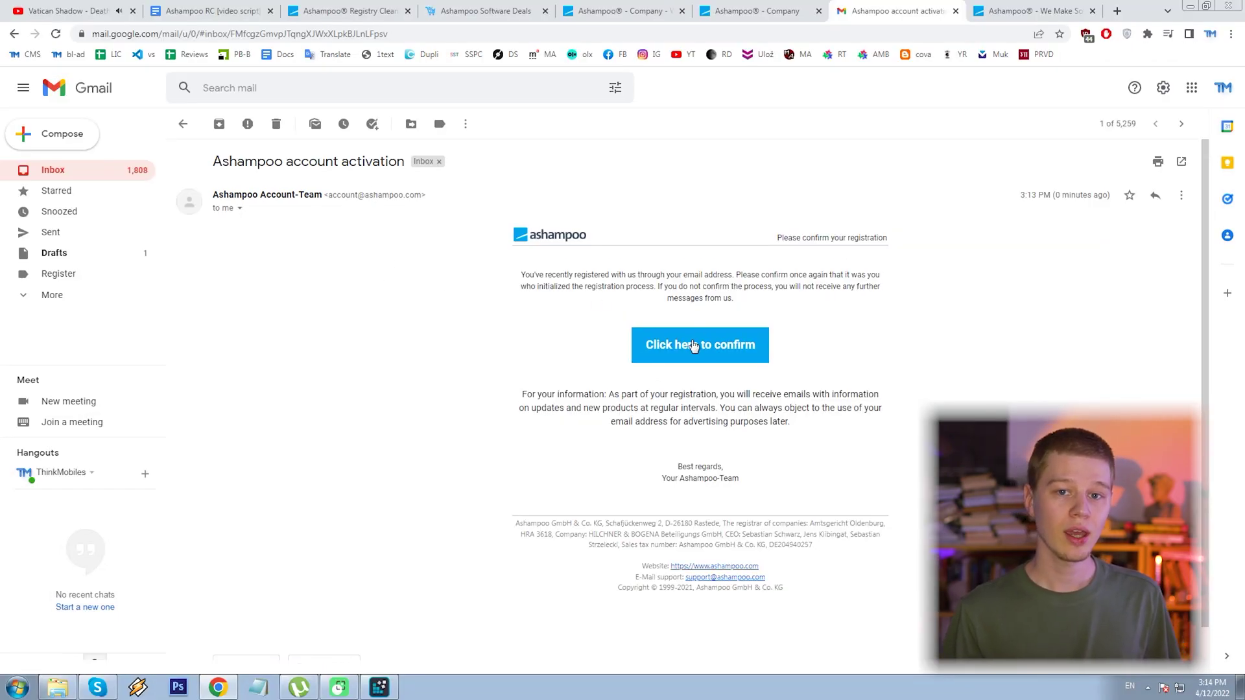
{"action": "left_click", "coordinate": [636, 347]}
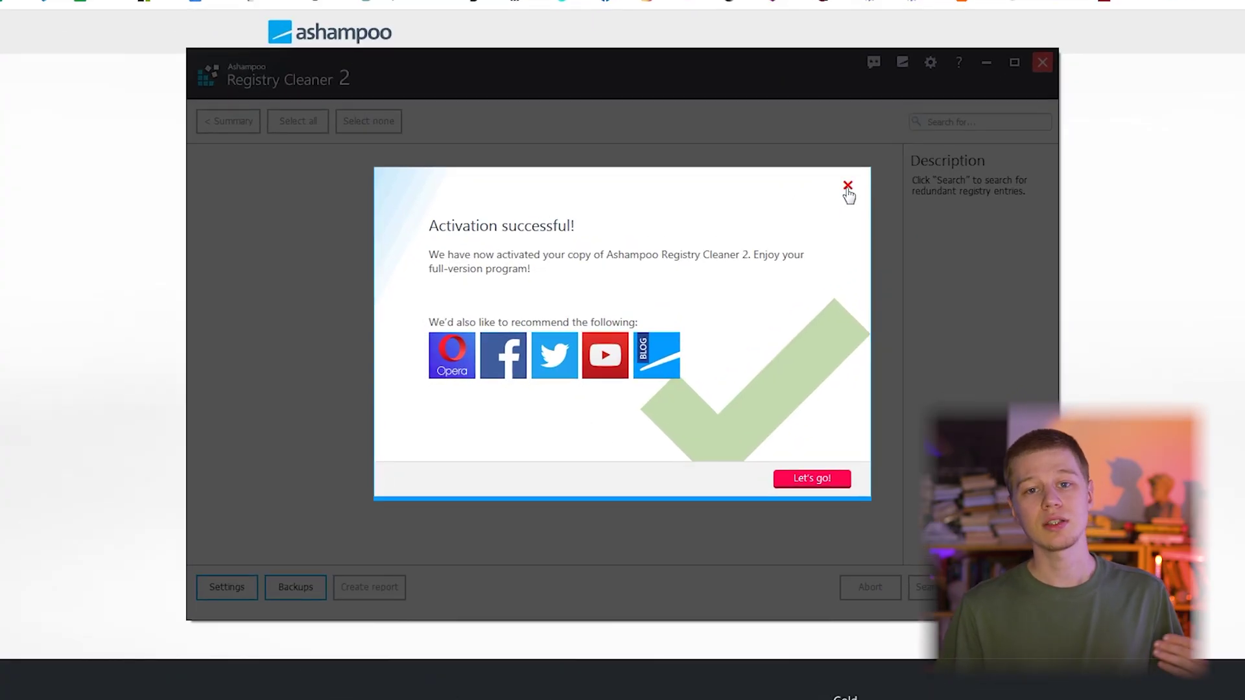
{"action": "left_click", "coordinate": [847, 187]}
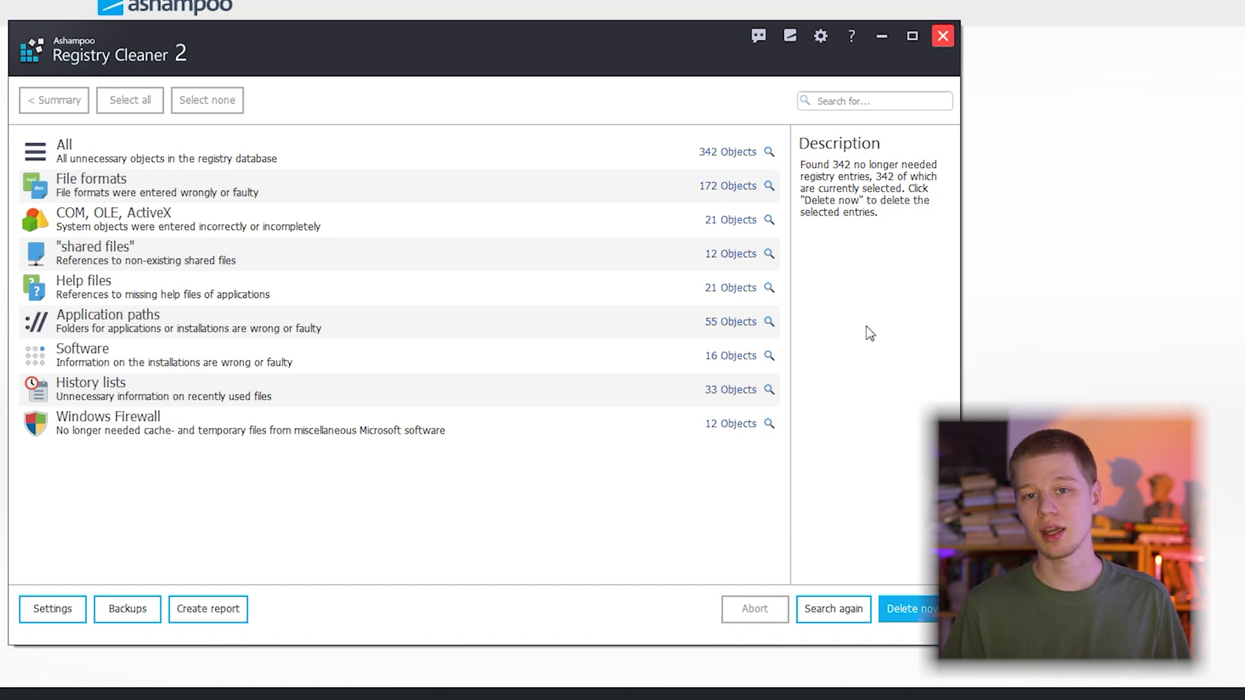
- Inspect the File formats and COM, OLE, ActiveX entry lists in the scan results
{"action": "left_click", "coordinate": [770, 187]}
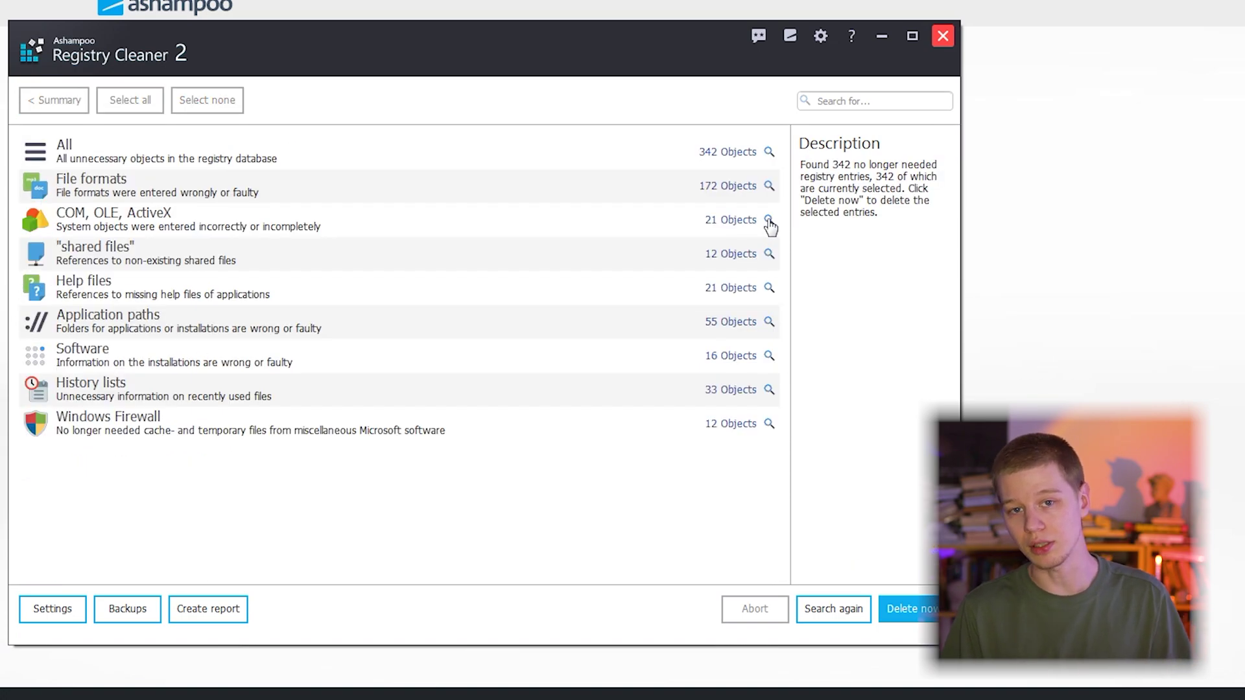
{"action": "left_click", "coordinate": [769, 224]}
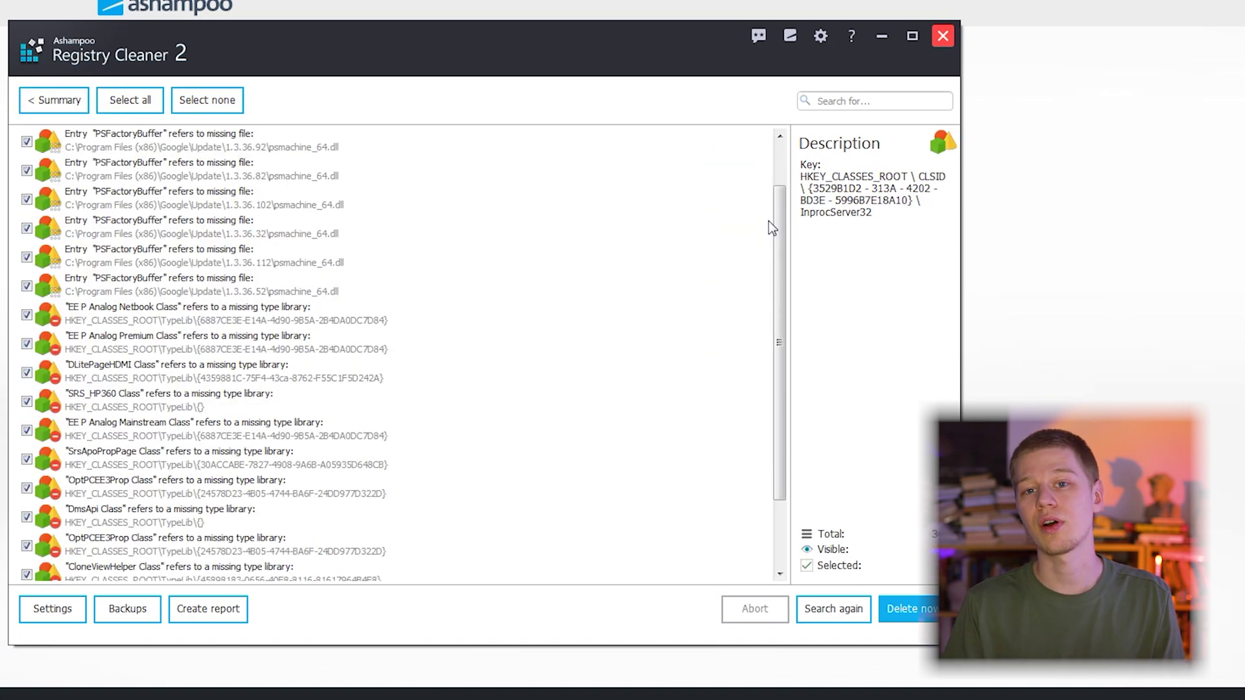
{"action": "scroll", "coordinate": [782, 237], "scroll_direction": "down", "scroll_amount": 1}
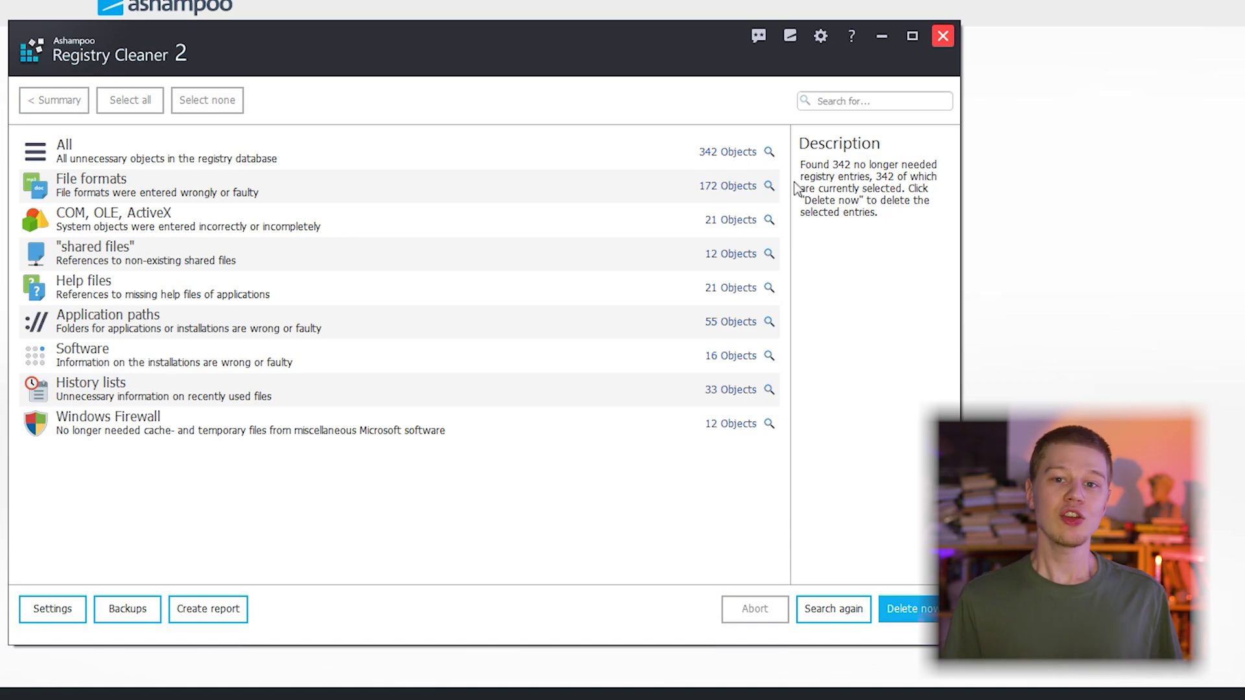
- View the File formats entries in detail, then close the Registry Cleaner window
{"action": "left_click", "coordinate": [769, 187]}
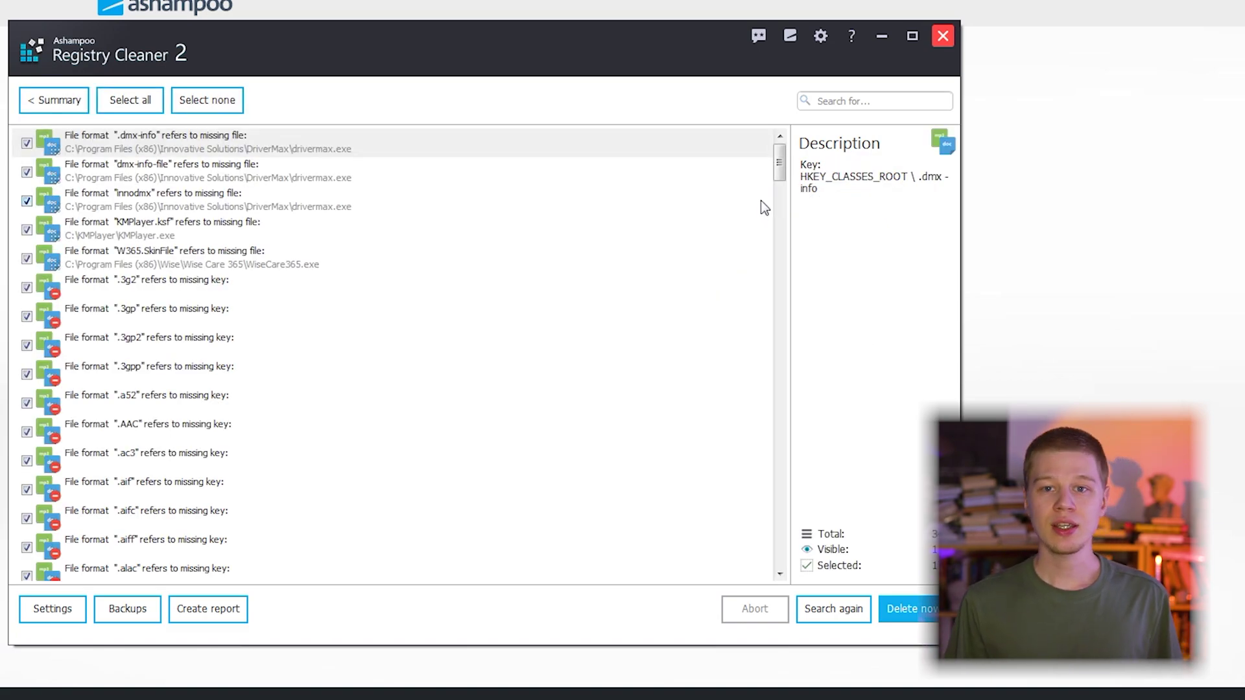
{"action": "mouse_move", "coordinate": [782, 157]}
{"action": "left_mouse_down"}
{"action": "mouse_move", "coordinate": [781, 251]}
{"action": "mouse_move", "coordinate": [786, 153]}
{"action": "left_mouse_up"}
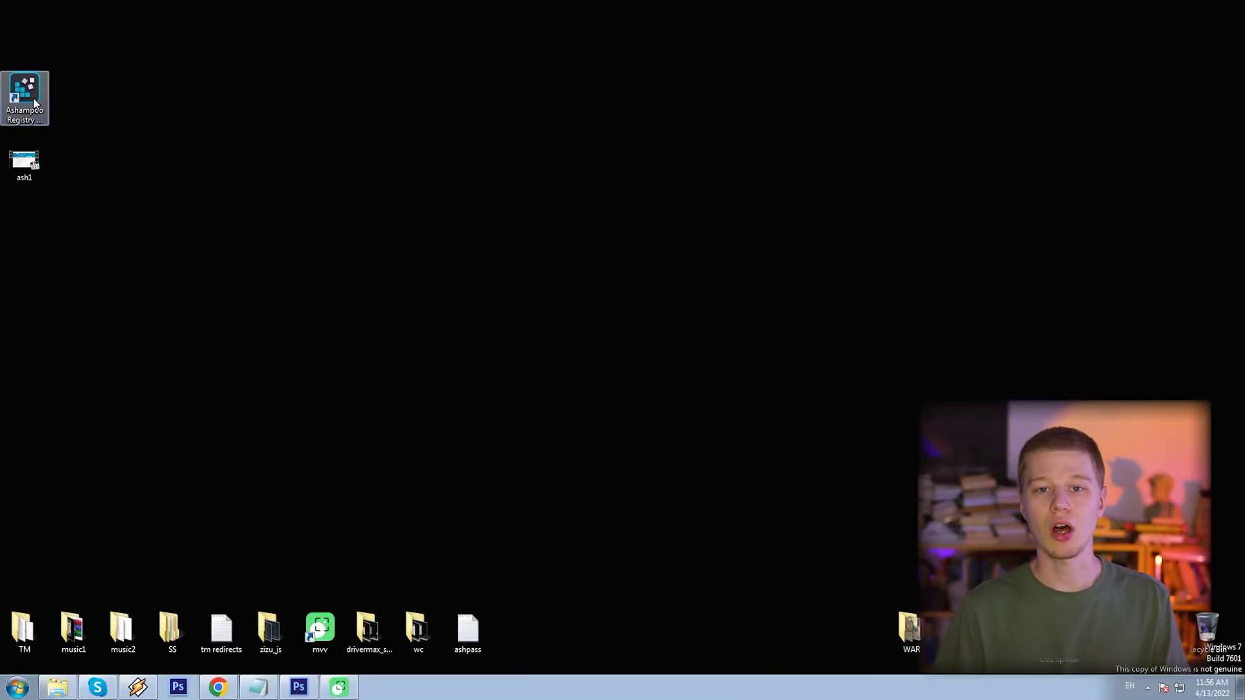
- Relaunch Registry Cleaner 2 from its desktop shortcut so it rescans automatically
{"action": "double_click", "coordinate": [33, 98]}
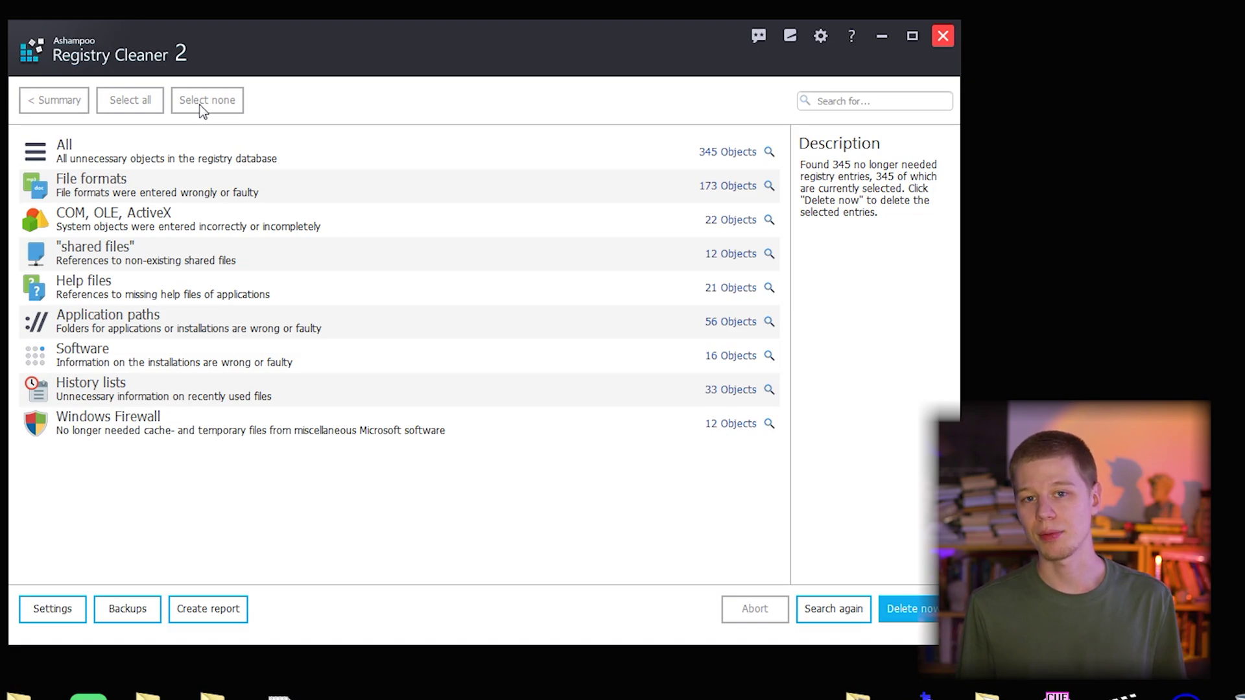
- Unmark every File formats entry and return to the category summary
{"action": "left_click", "coordinate": [769, 188]}
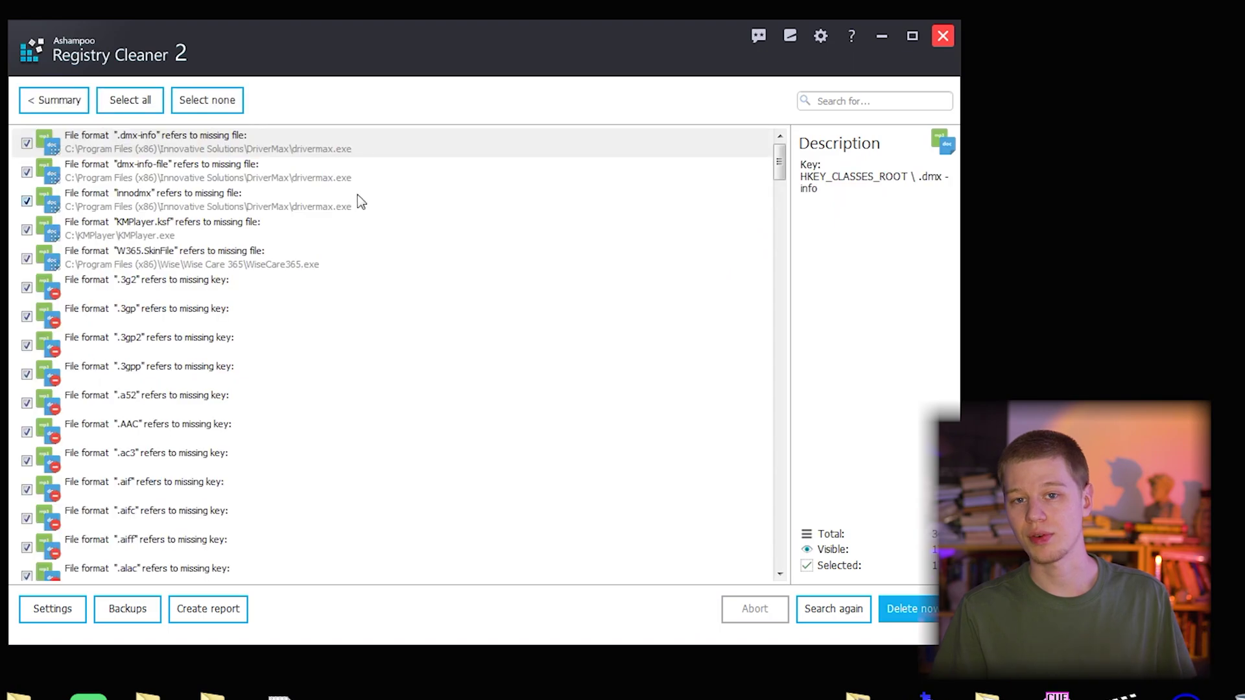
{"action": "left_click", "coordinate": [216, 104]}
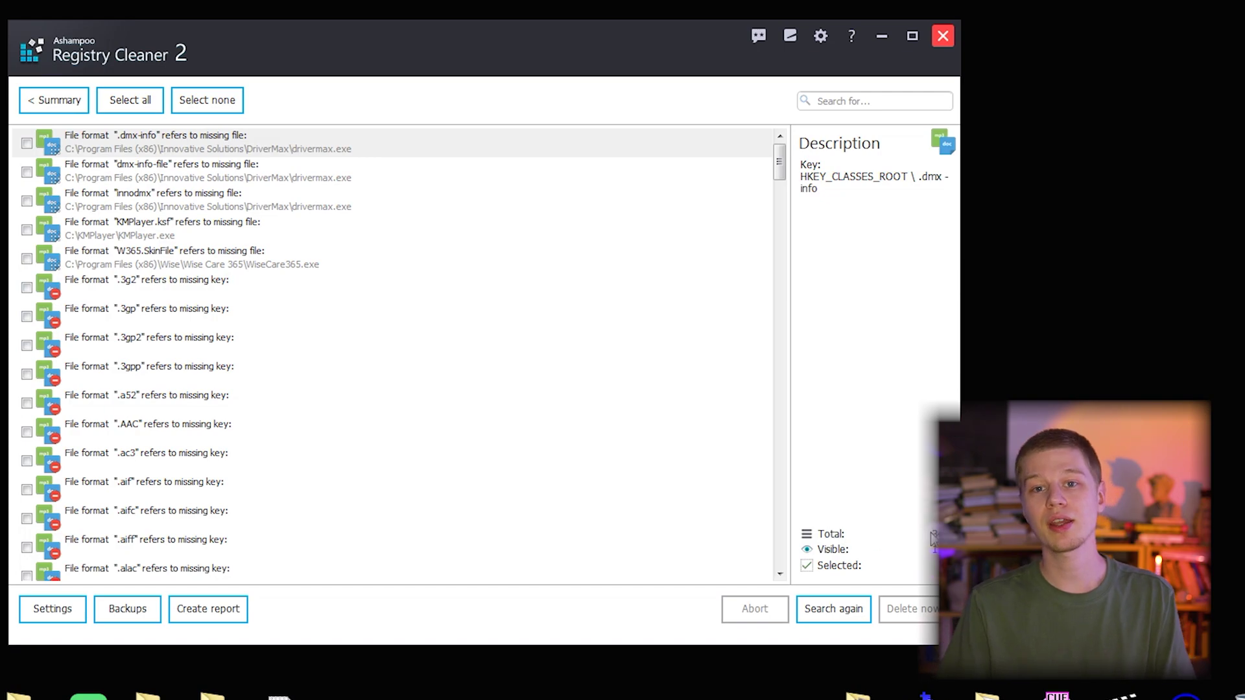
{"action": "left_click", "coordinate": [52, 100]}
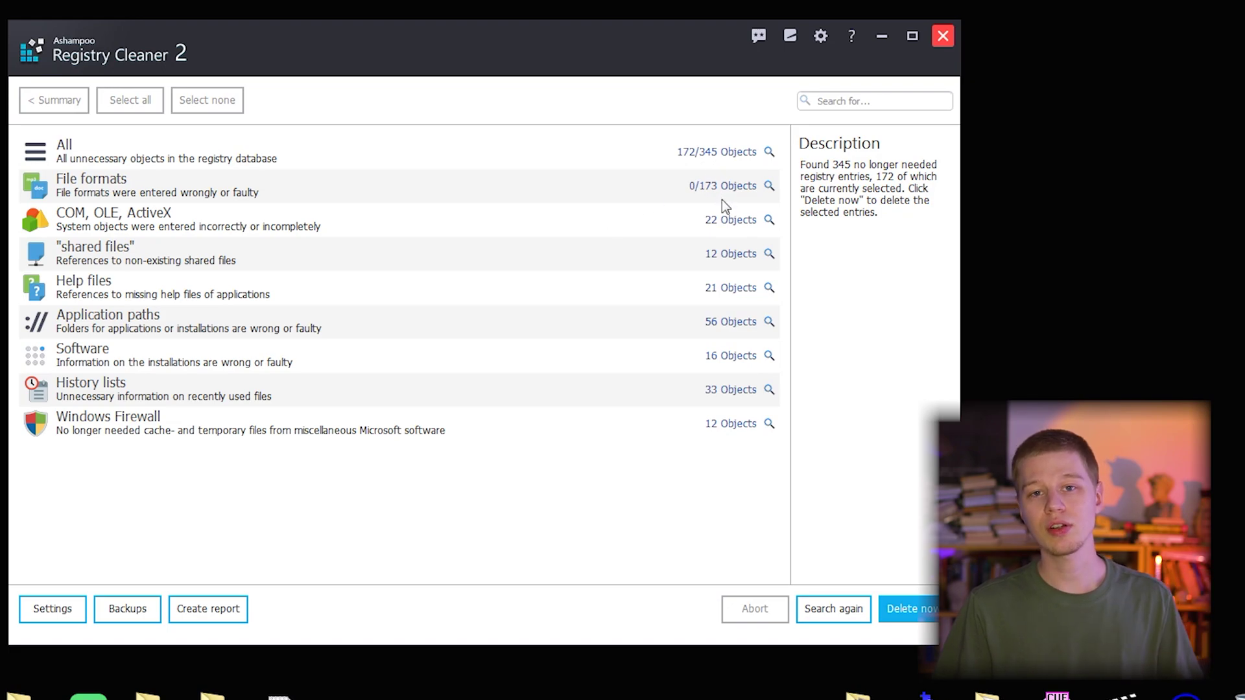
- Unmark then reselect the COM, OLE, ActiveX entries, and rescan the registry
{"action": "left_click", "coordinate": [732, 223]}
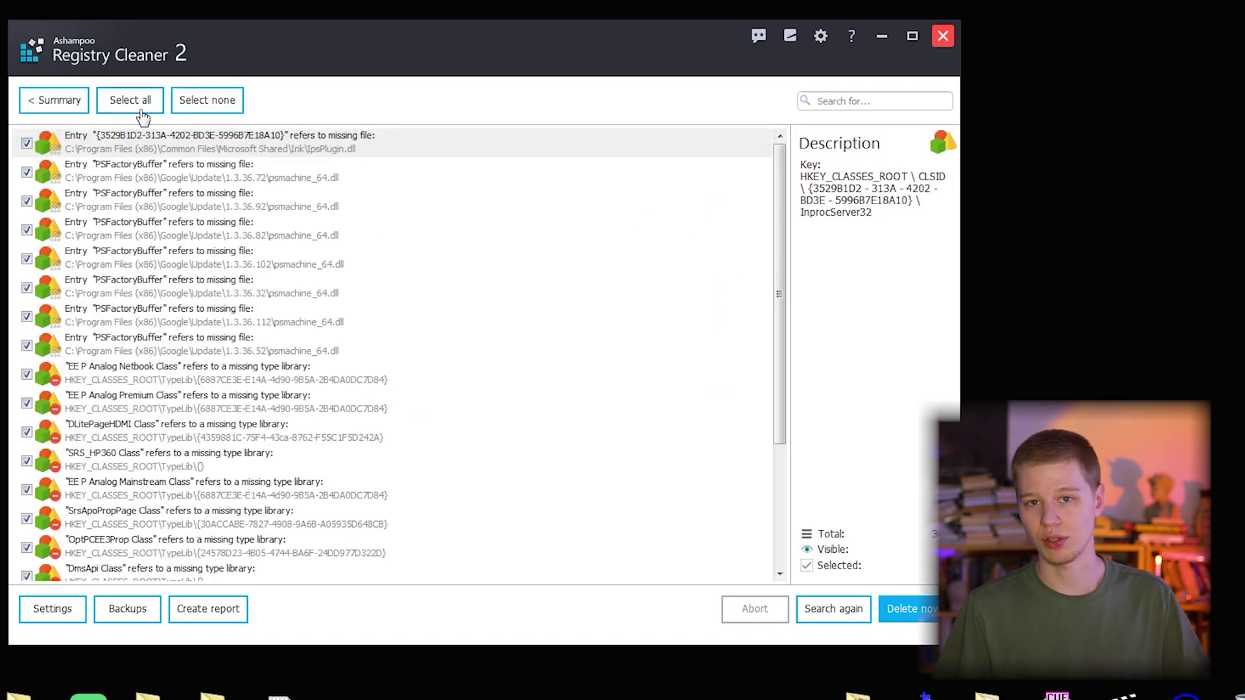
{"action": "left_click", "coordinate": [208, 102]}
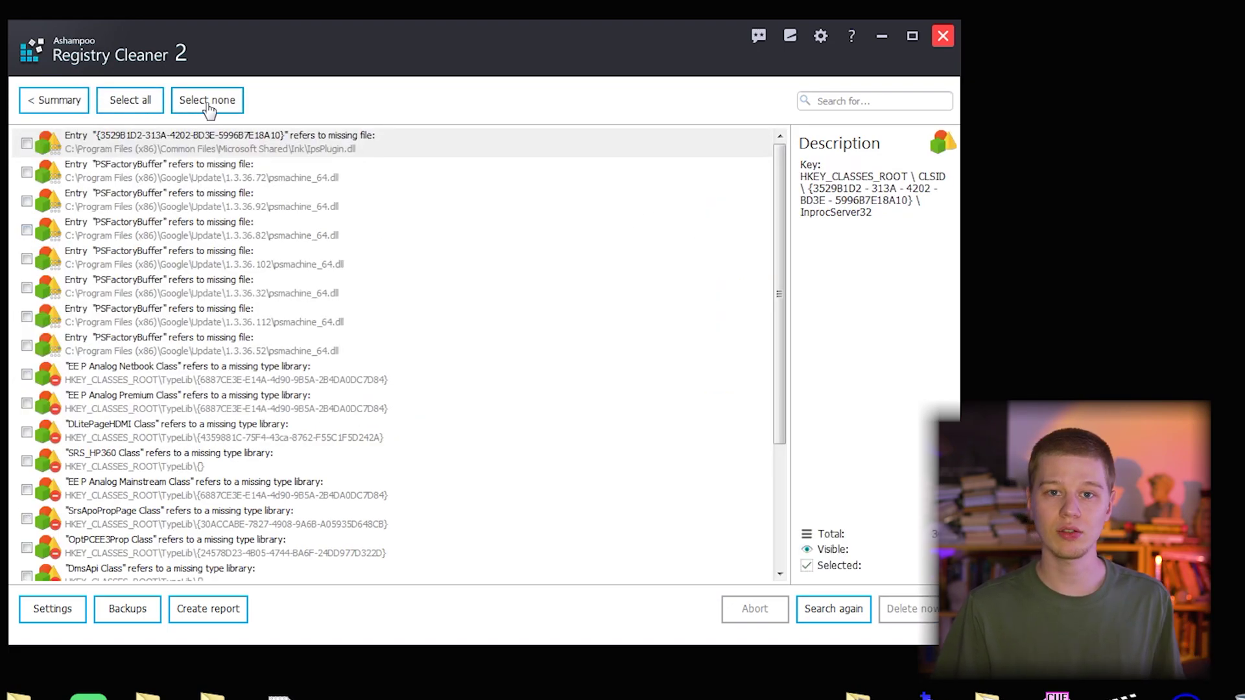
{"action": "left_click", "coordinate": [60, 101]}
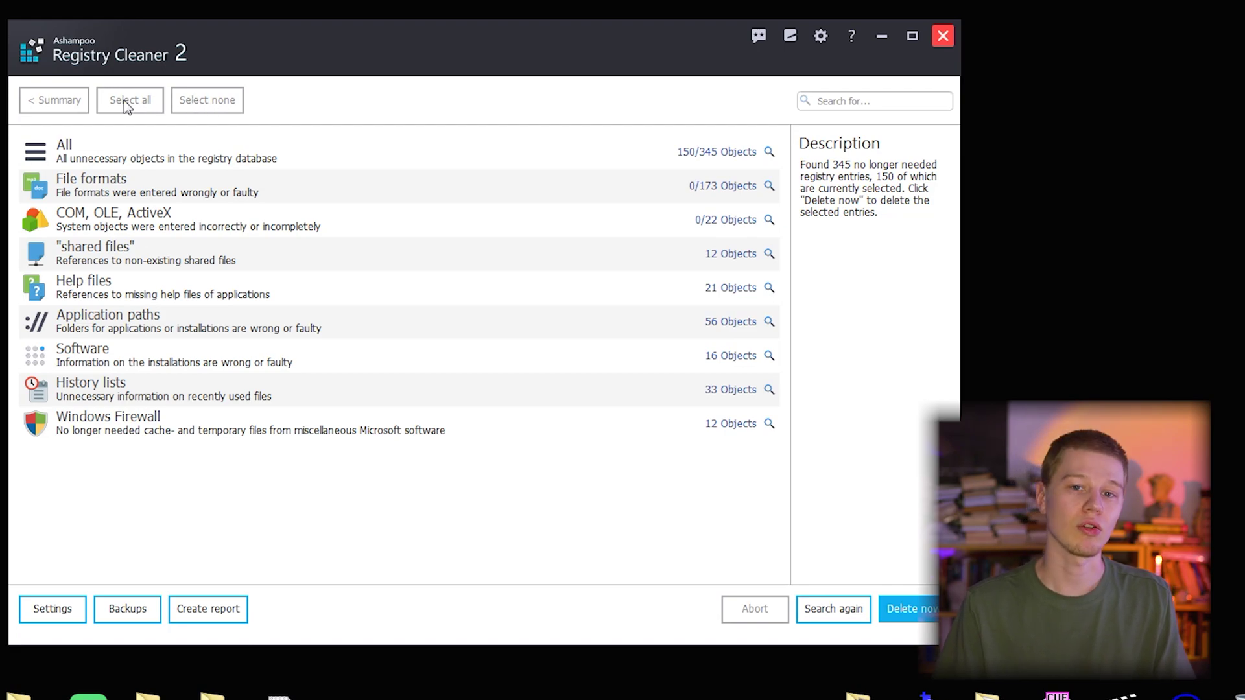
{"action": "left_click", "coordinate": [728, 221]}
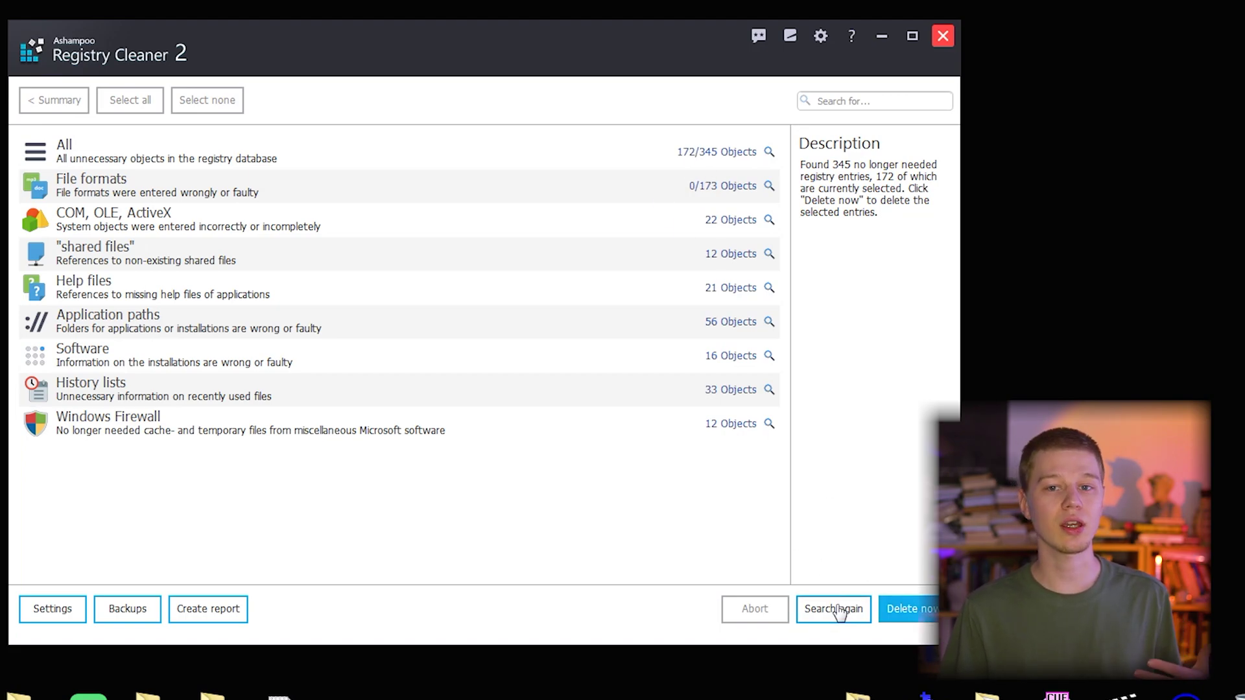
{"action": "left_click", "coordinate": [814, 612]}
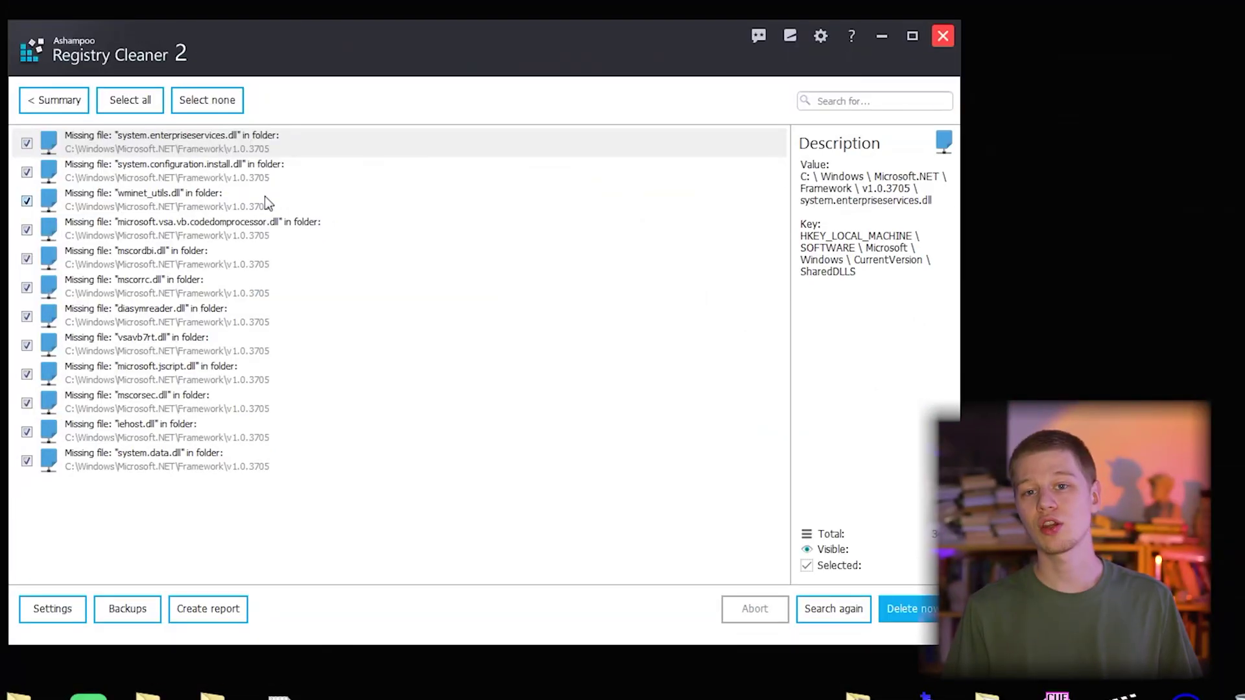
- Mark system.enterpriseservices.dll for deletion, then unmark it again
{"action": "right_click", "coordinate": [153, 164]}
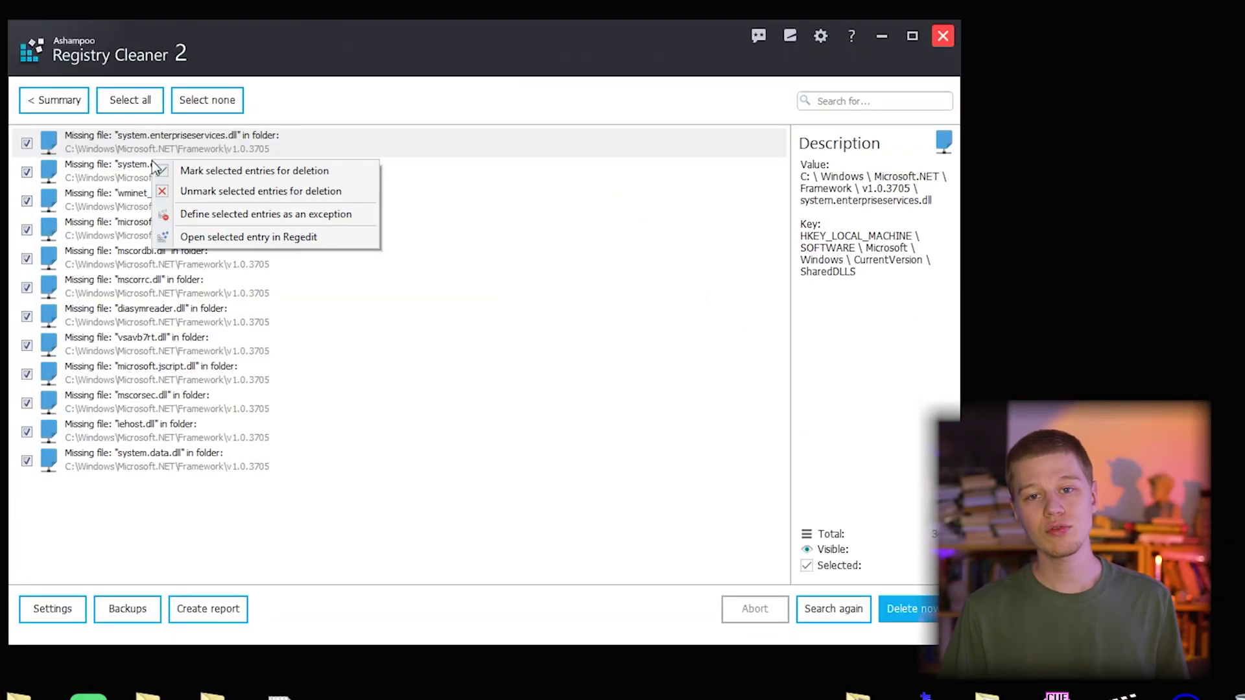
{"action": "left_click", "coordinate": [245, 172]}
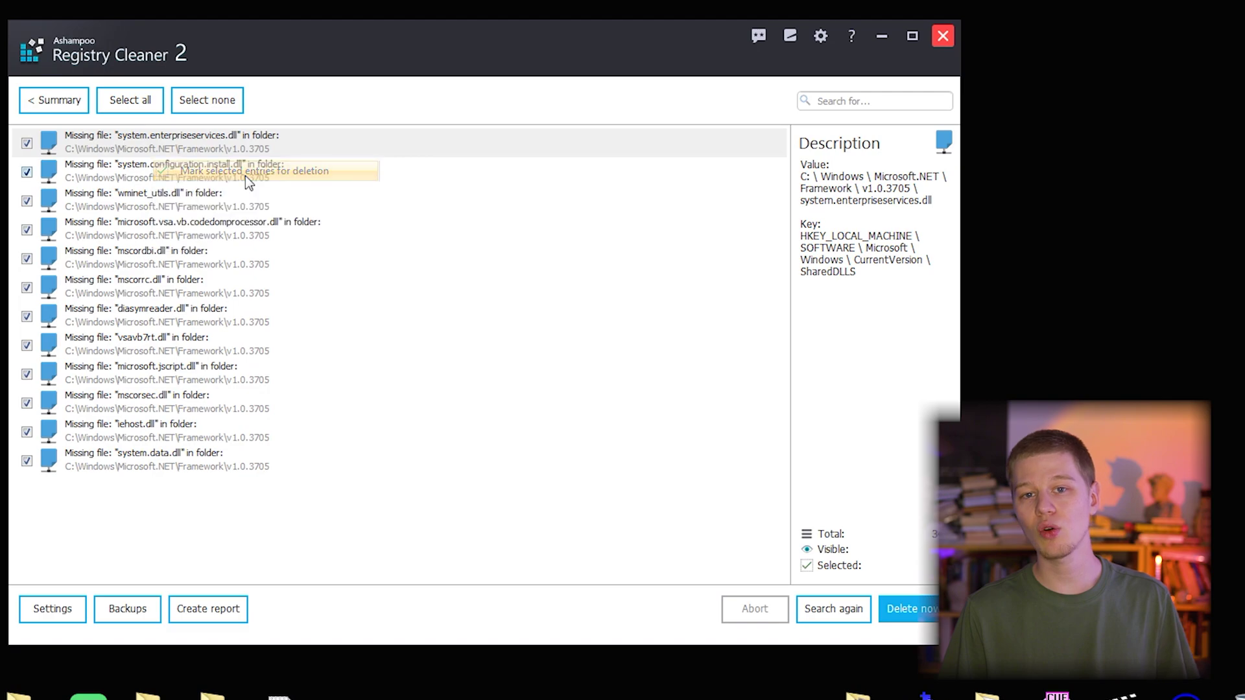
{"action": "right_click", "coordinate": [172, 138]}
{"action": "left_click", "coordinate": [190, 171]}
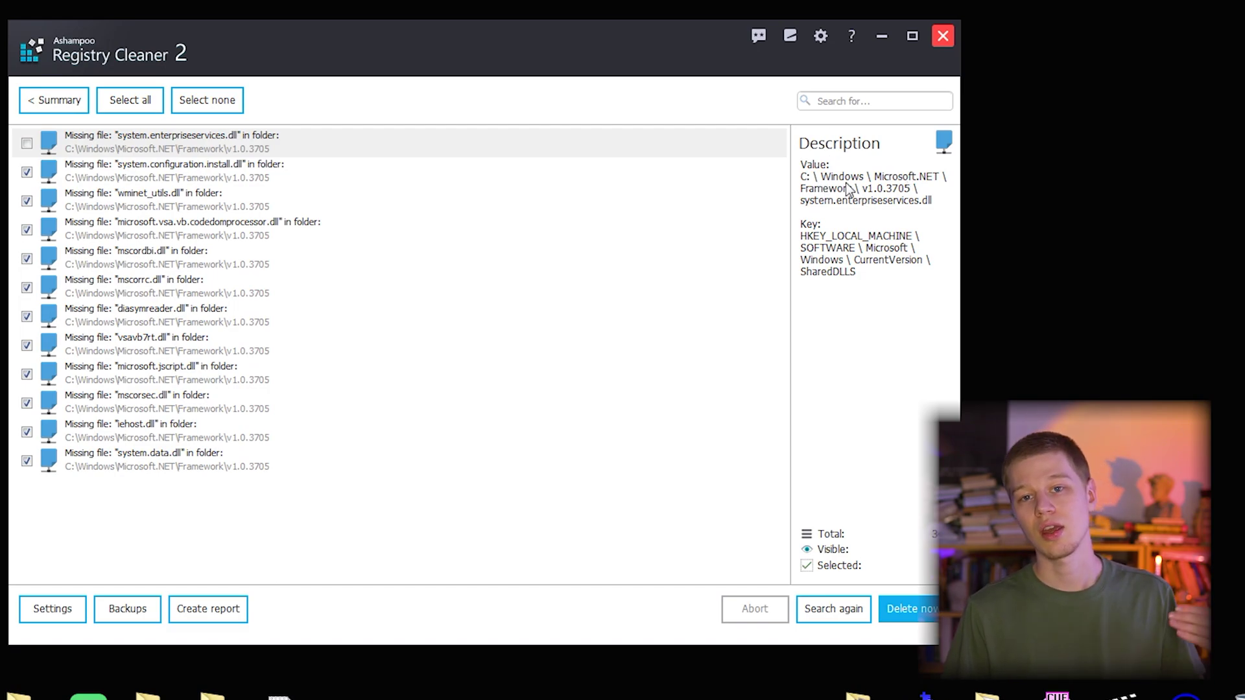
- Define system.enterpriseservices.dll as an exception, dismissing the rc_exceptions.txt error
{"action": "right_click", "coordinate": [145, 144]}
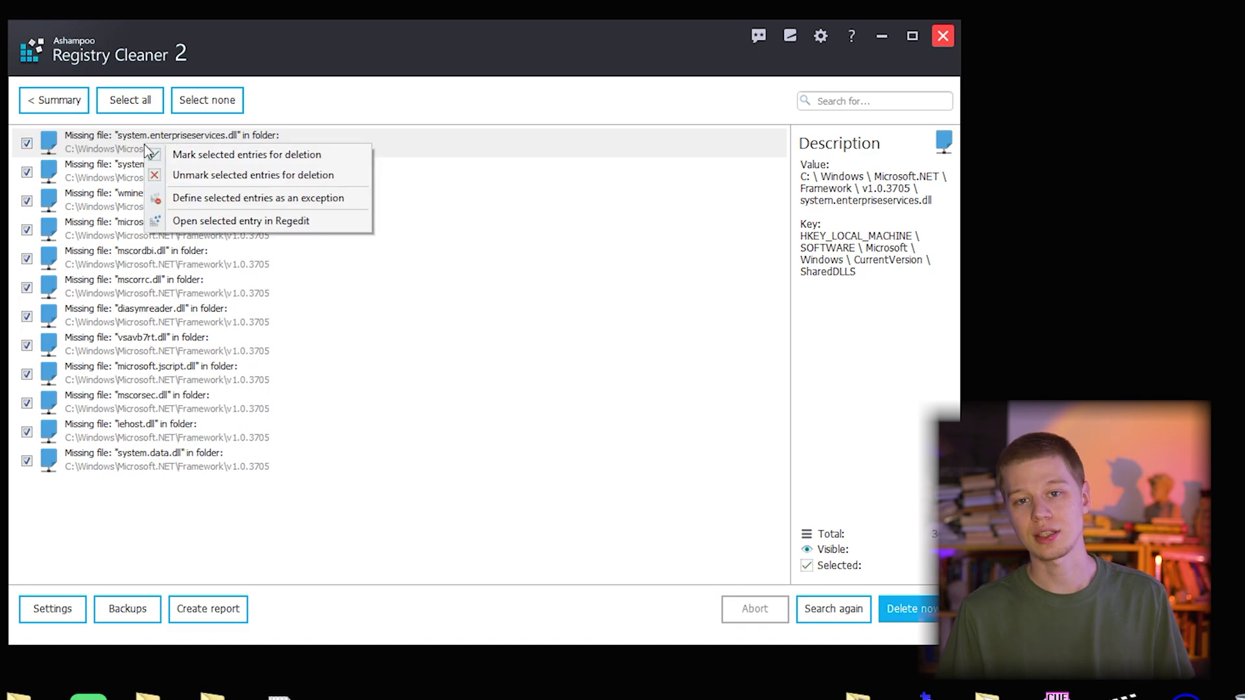
{"action": "left_click", "coordinate": [188, 204]}
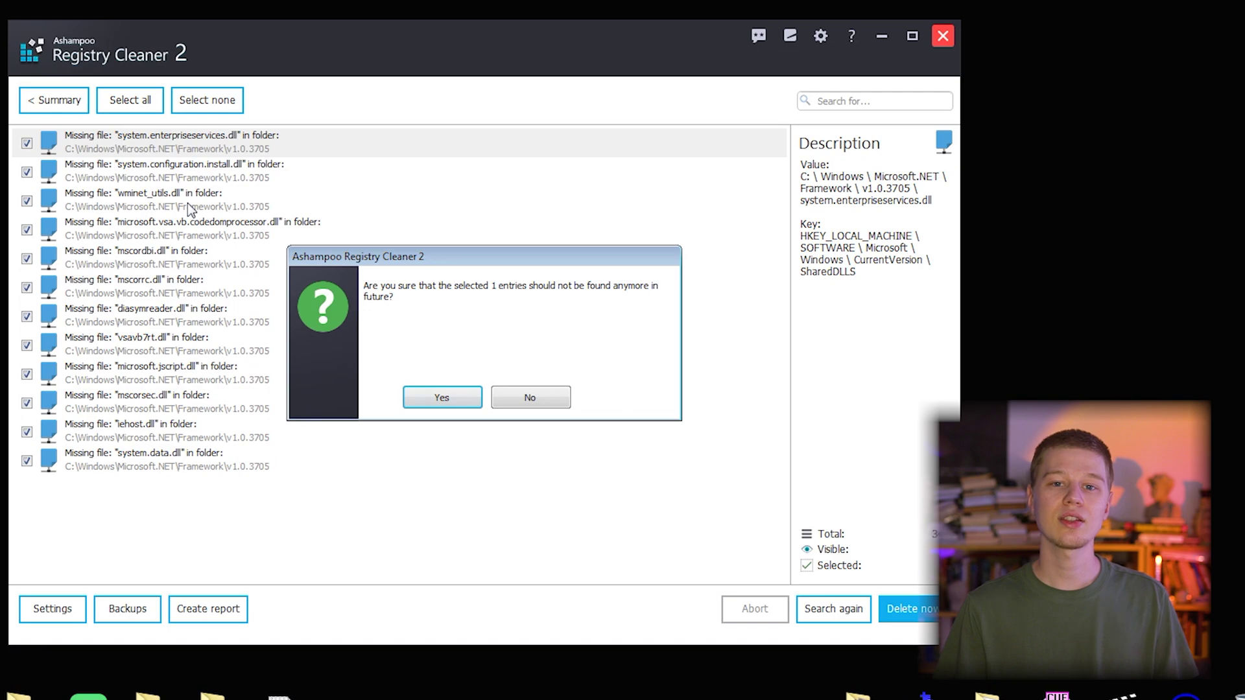
{"action": "left_click", "coordinate": [442, 392]}
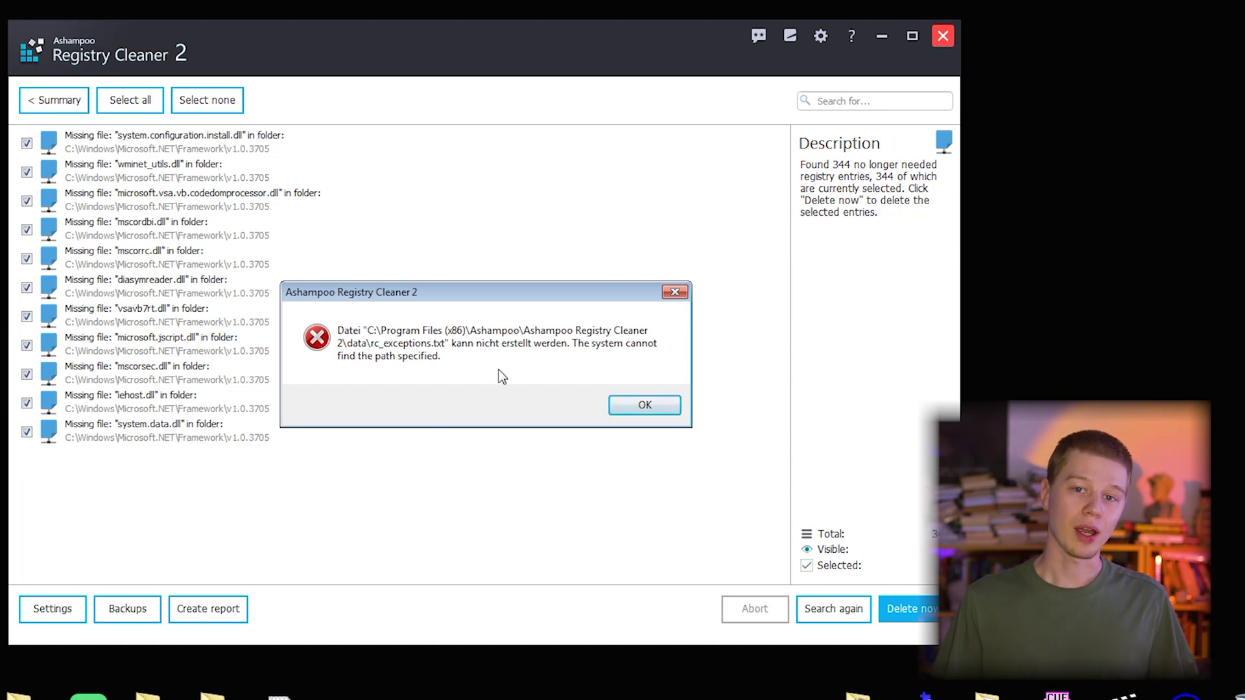
{"action": "left_click", "coordinate": [644, 405]}
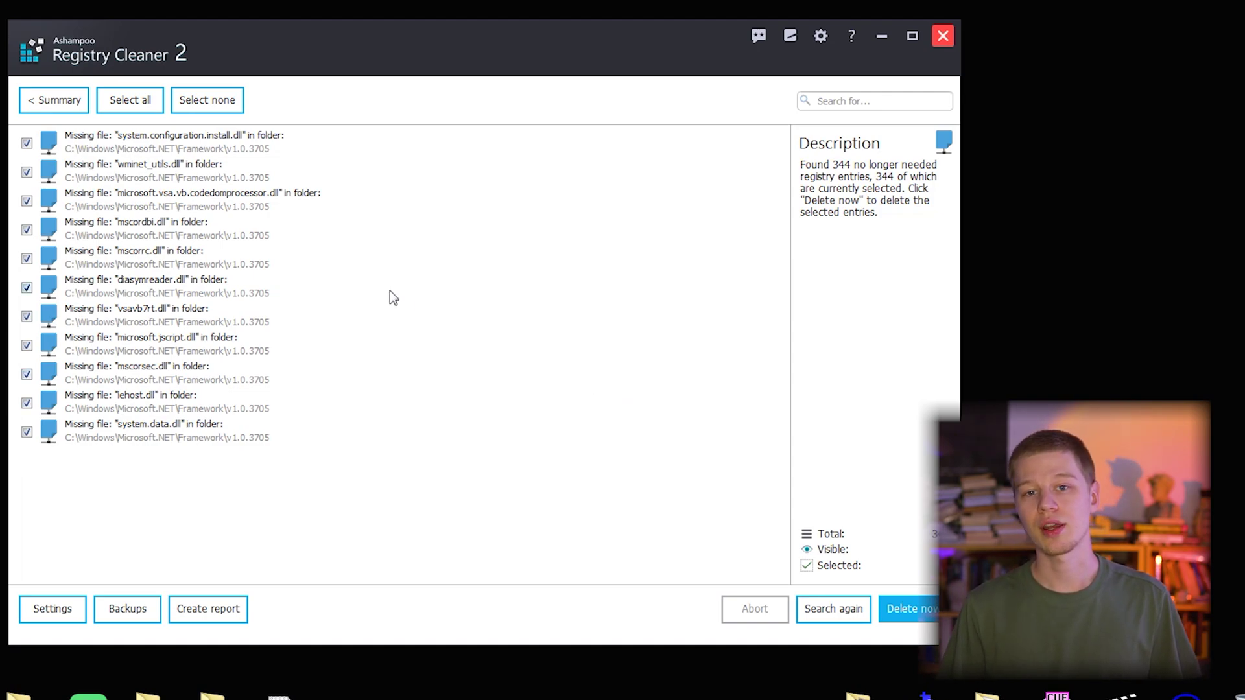
{"action": "right_click", "coordinate": [138, 173]}
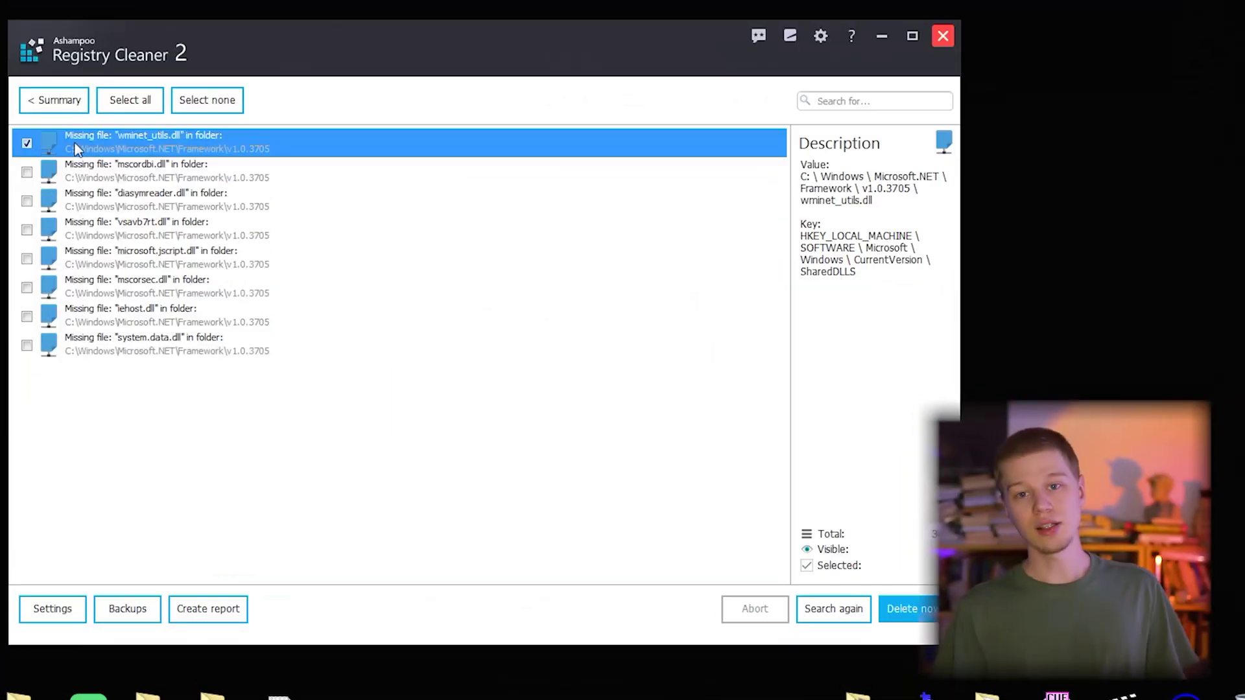
- Open the wminet_utils.dll entry's key in the registry editor
{"action": "right_click", "coordinate": [82, 142]}
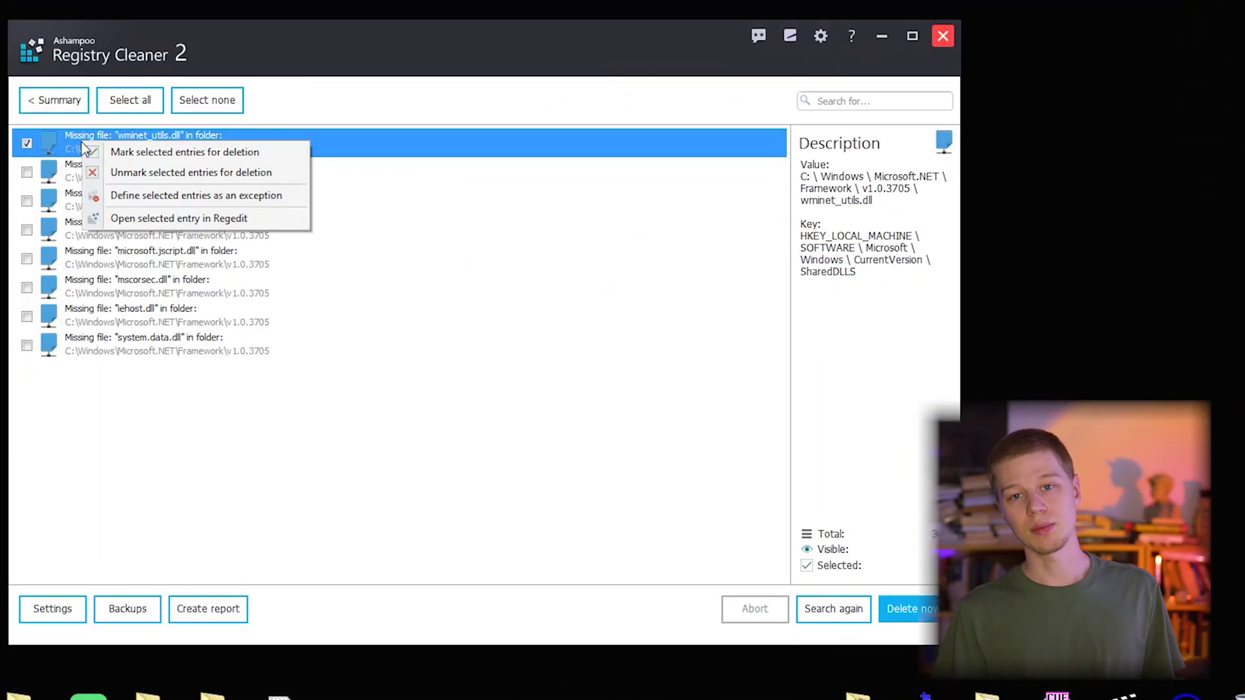
{"action": "left_click", "coordinate": [118, 219]}
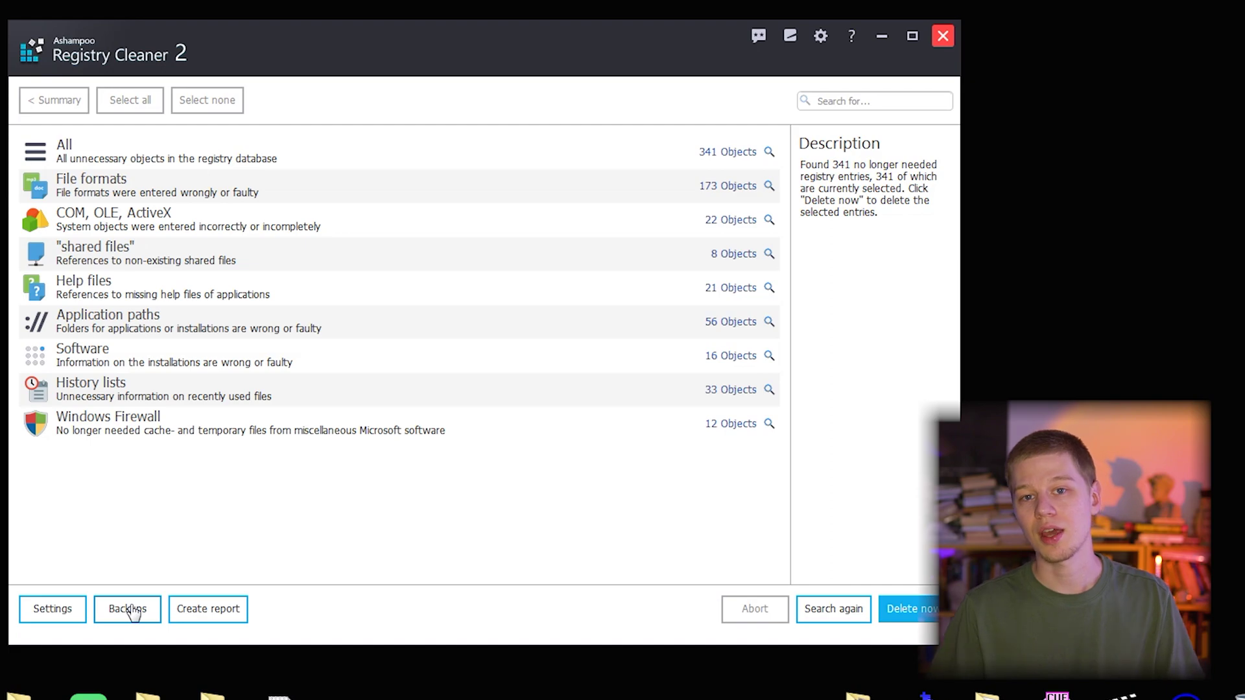
{"action": "left_click", "coordinate": [127, 609]}
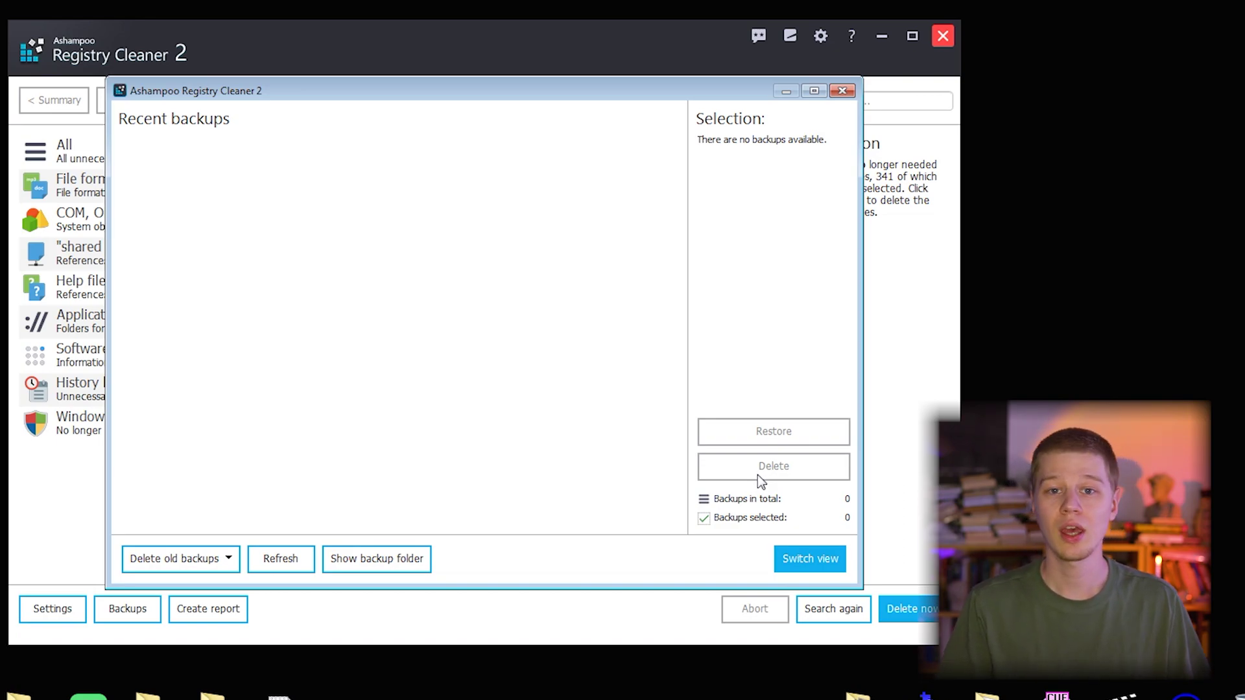
{"action": "left_click", "coordinate": [805, 564]}
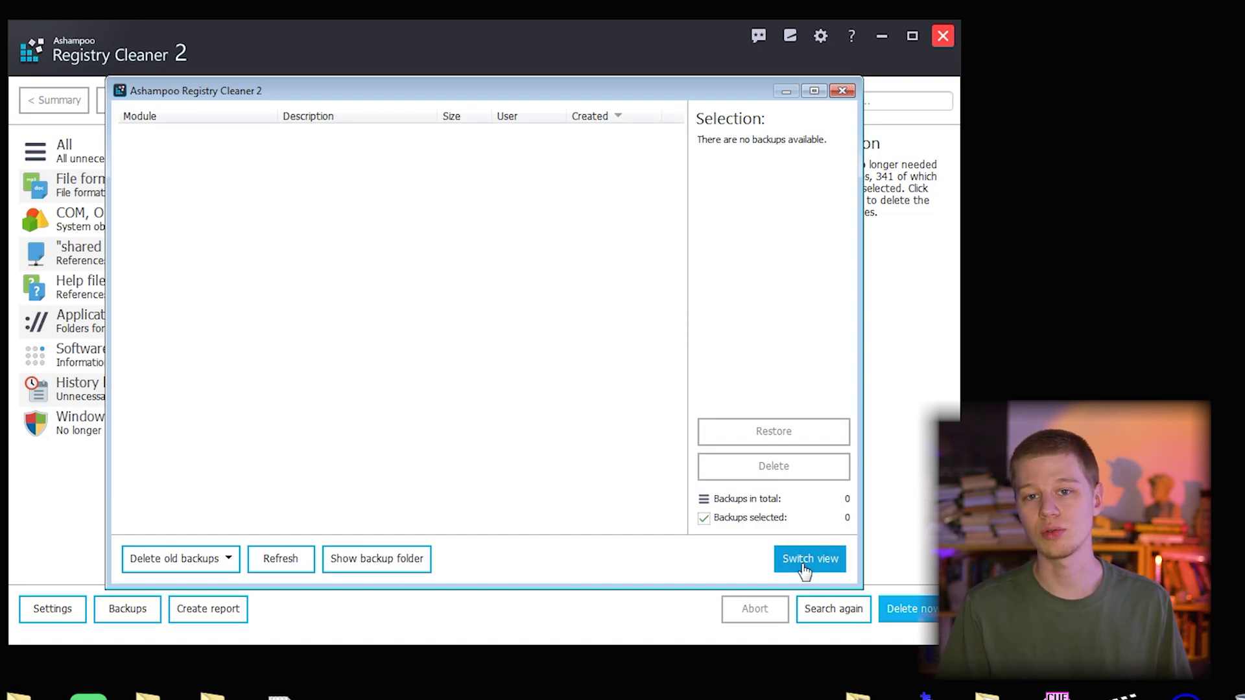
{"action": "left_click", "coordinate": [804, 564]}
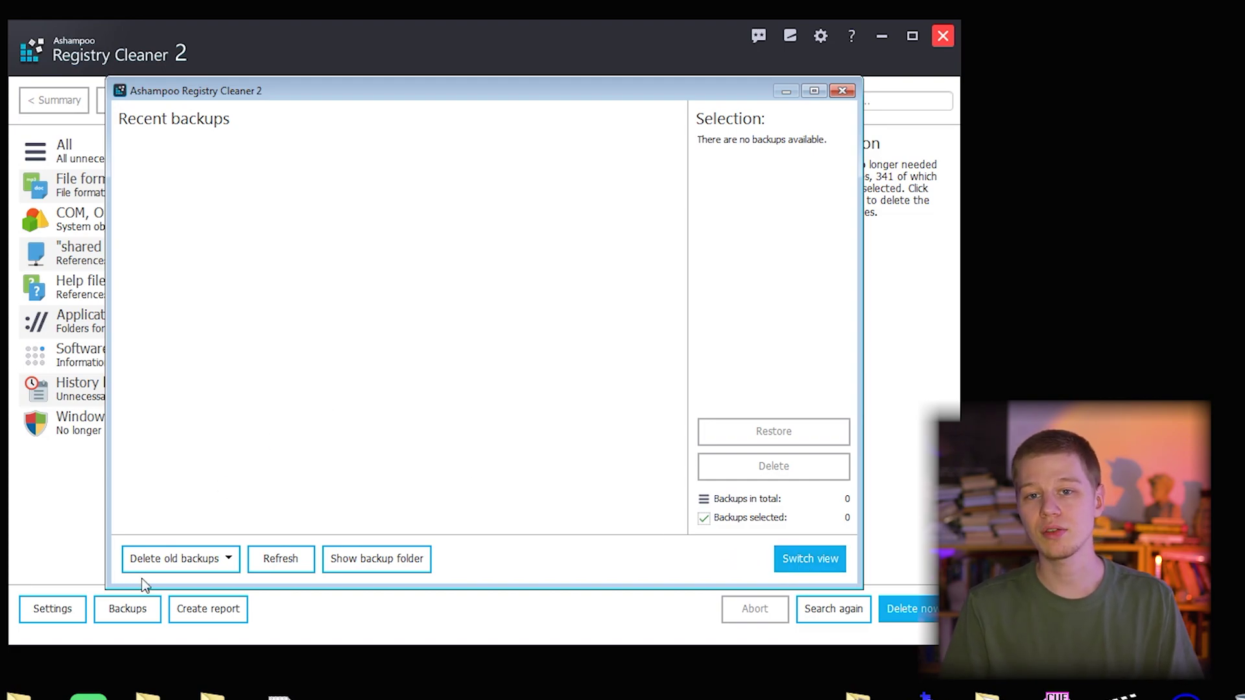
{"action": "left_click", "coordinate": [176, 568]}
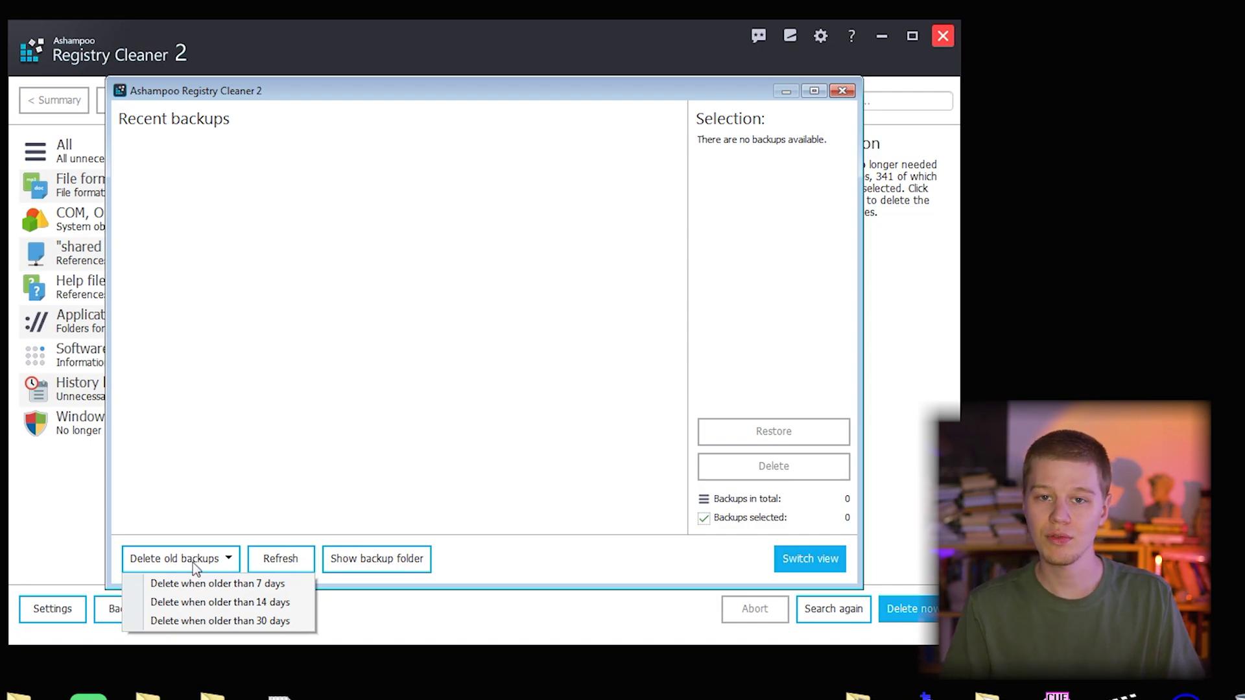
{"action": "left_click", "coordinate": [292, 557]}
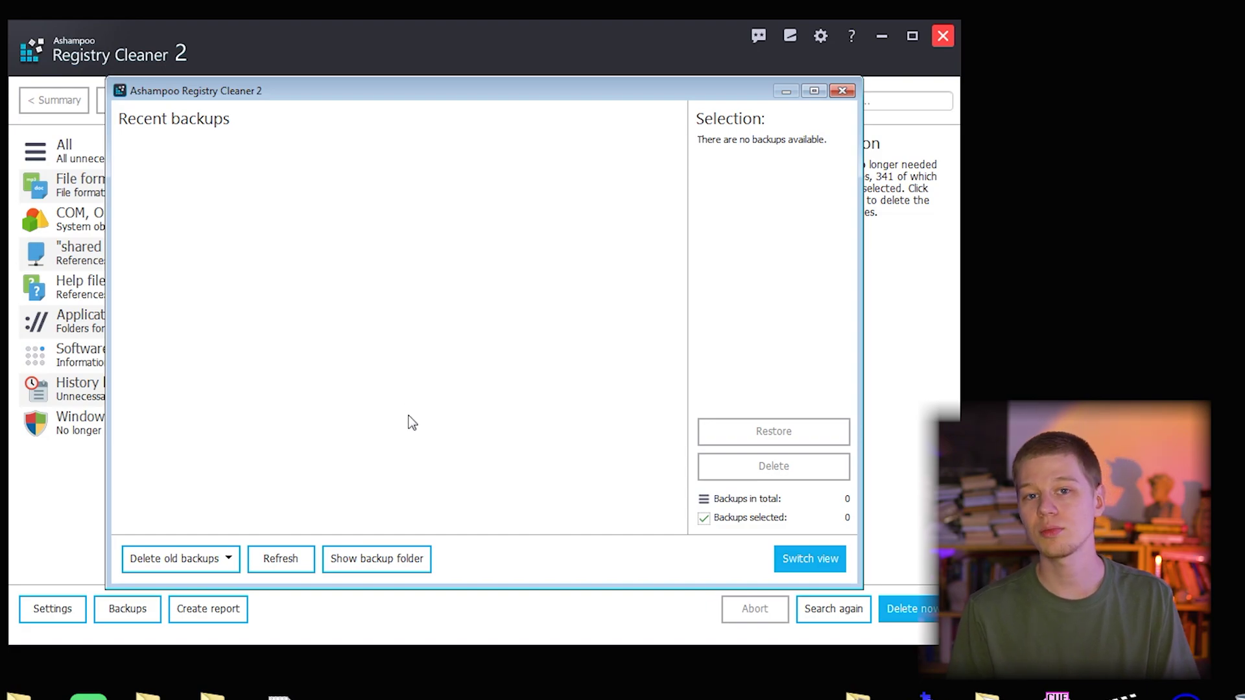
{"action": "key", "text": "Escape"}
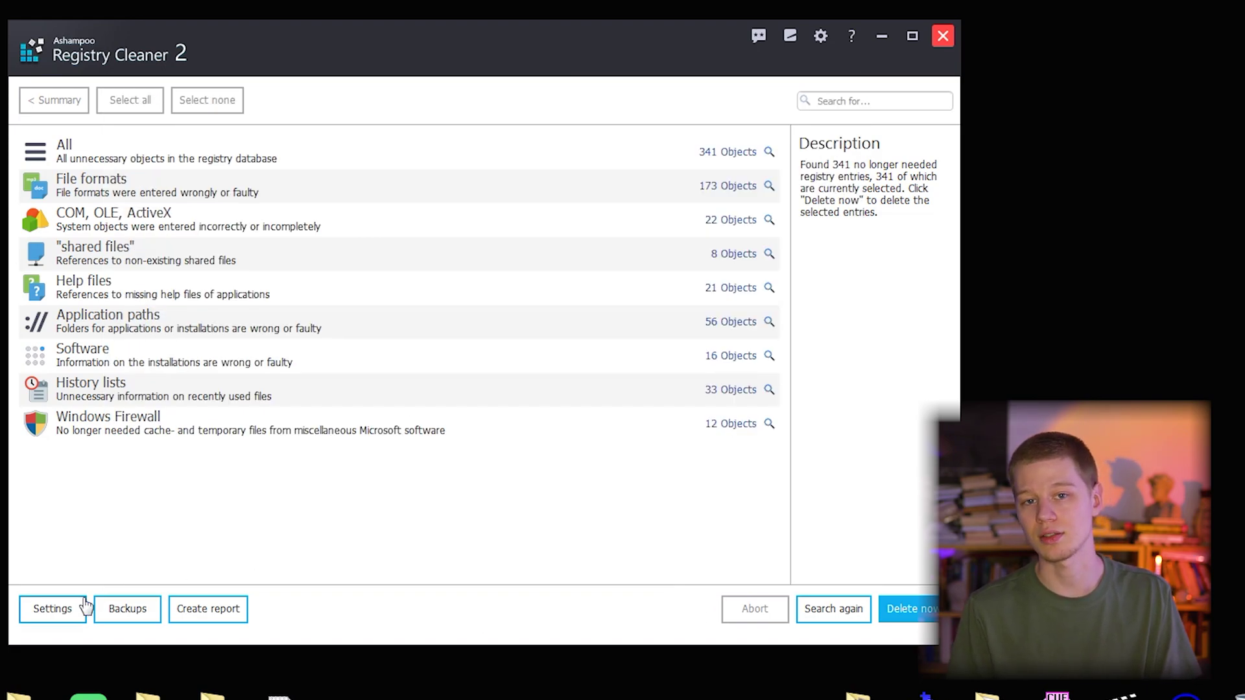
- Reset all program settings to defaults, confirming on the second attempt
{"action": "left_click", "coordinate": [57, 610]}
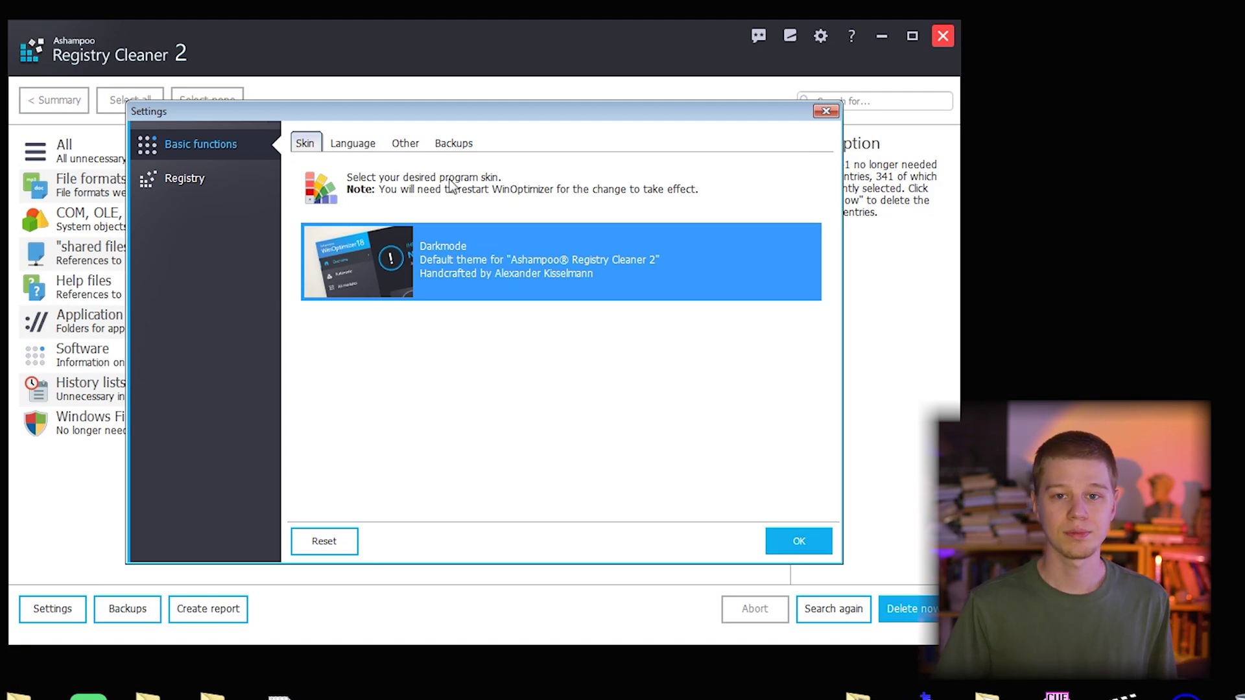
{"action": "left_click", "coordinate": [341, 543]}
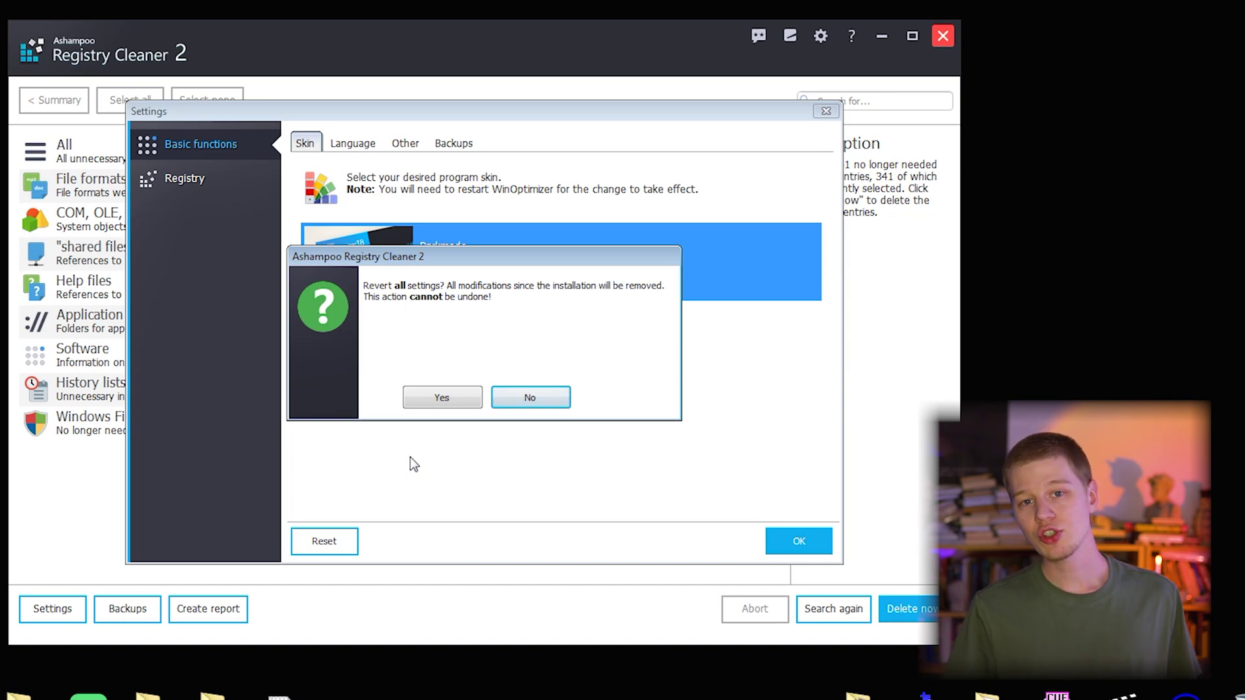
{"action": "left_click", "coordinate": [442, 397]}
{"action": "left_click", "coordinate": [352, 144]}
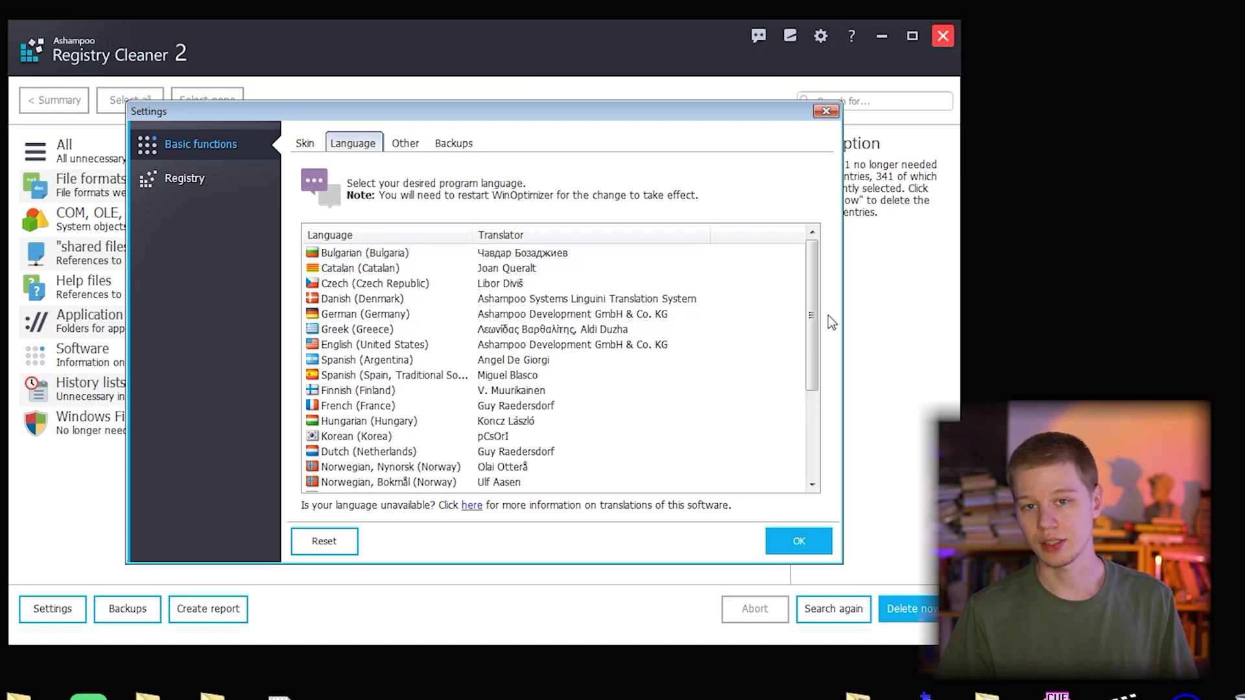
{"action": "left_click", "coordinate": [340, 540]}
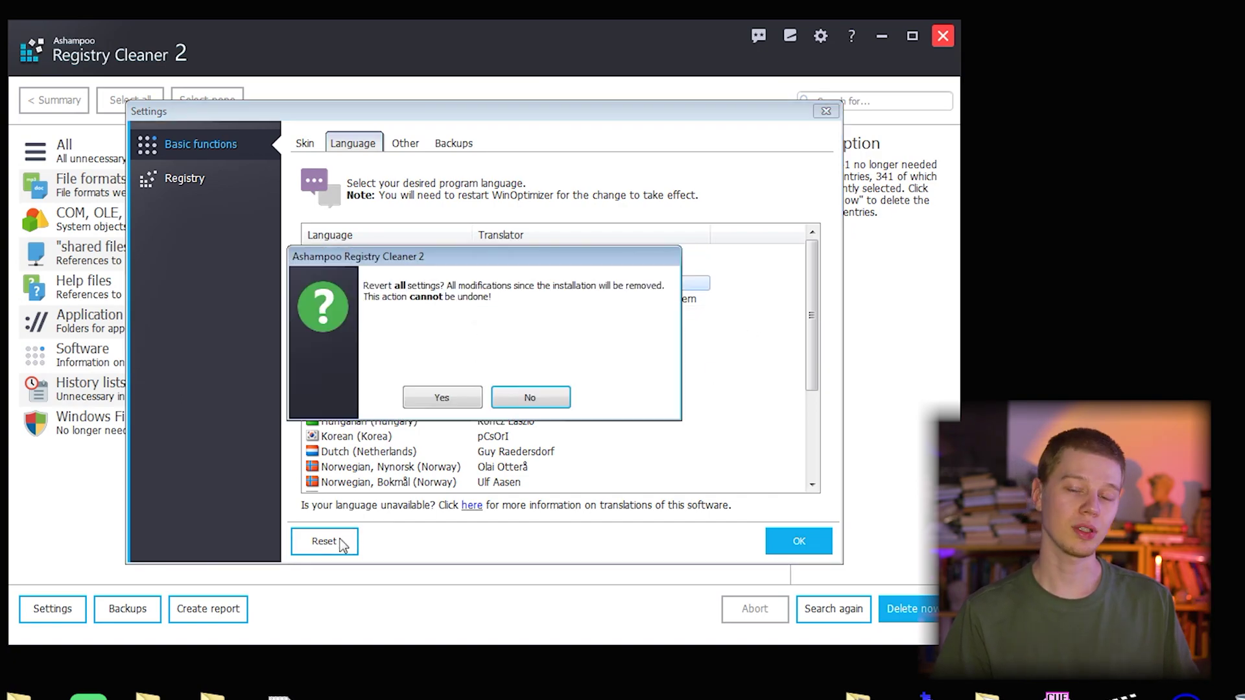
{"action": "left_click", "coordinate": [440, 397]}
- Review the language, general behaviour and update notification settings, then show the backup options
{"action": "left_click", "coordinate": [370, 143]}
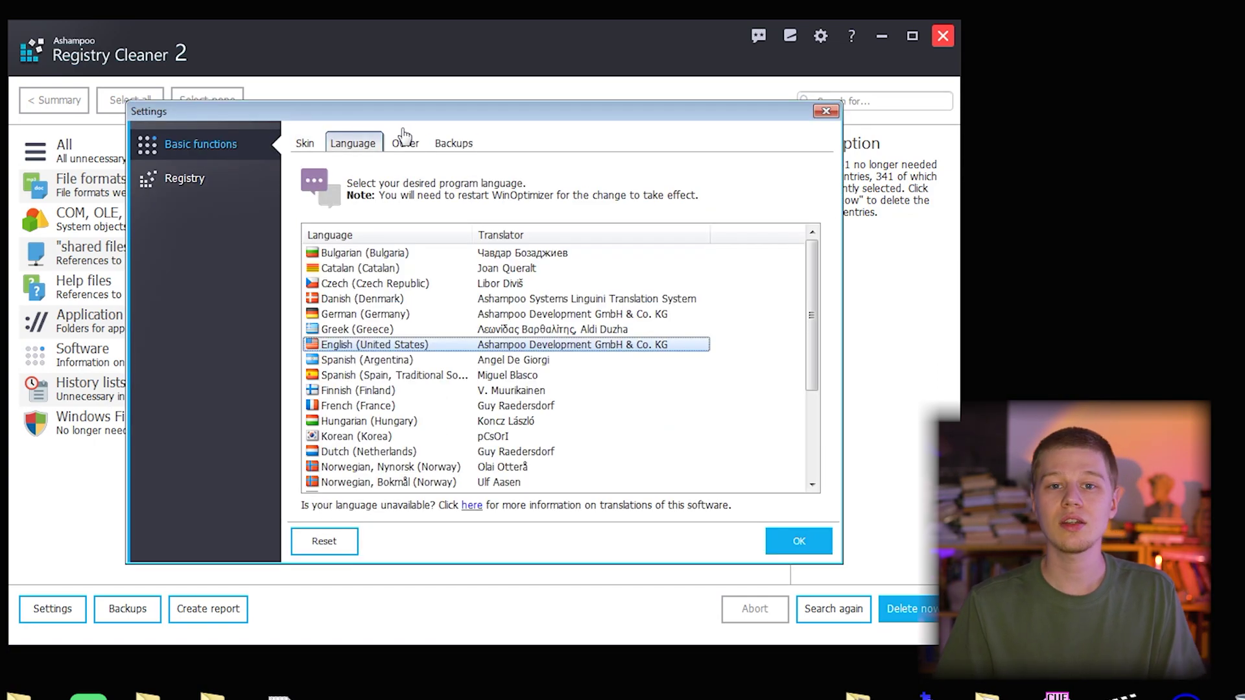
{"action": "left_click", "coordinate": [404, 144]}
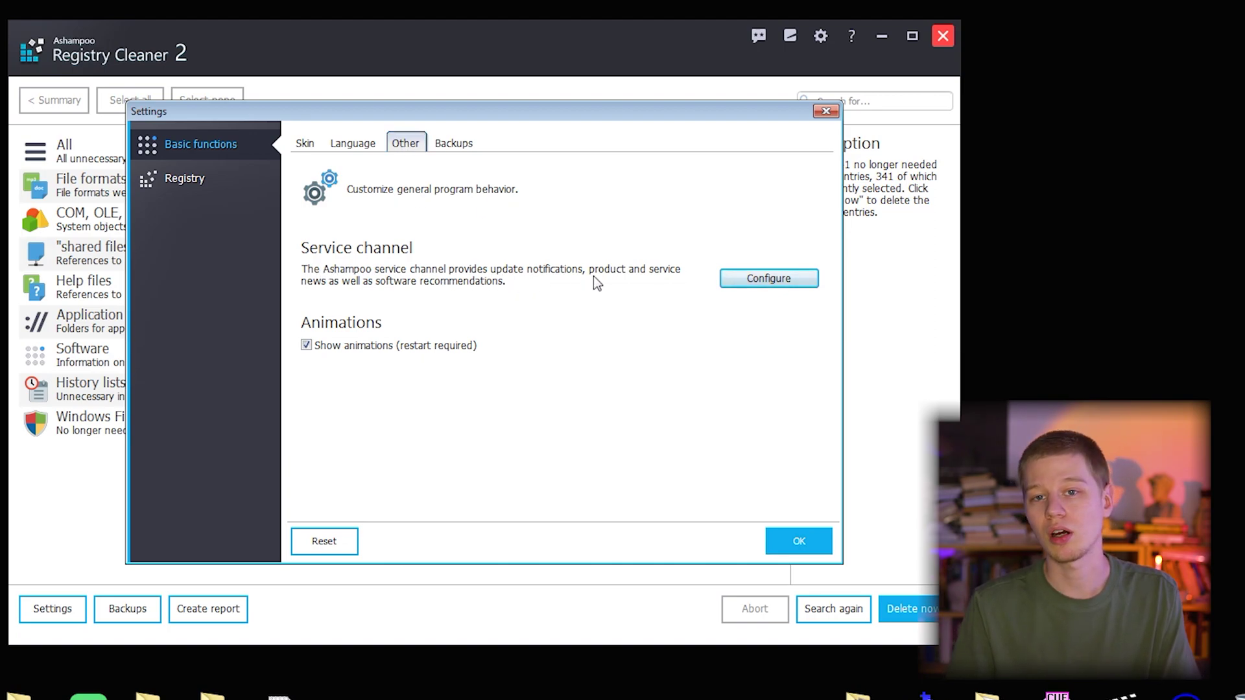
{"action": "left_click", "coordinate": [745, 278]}
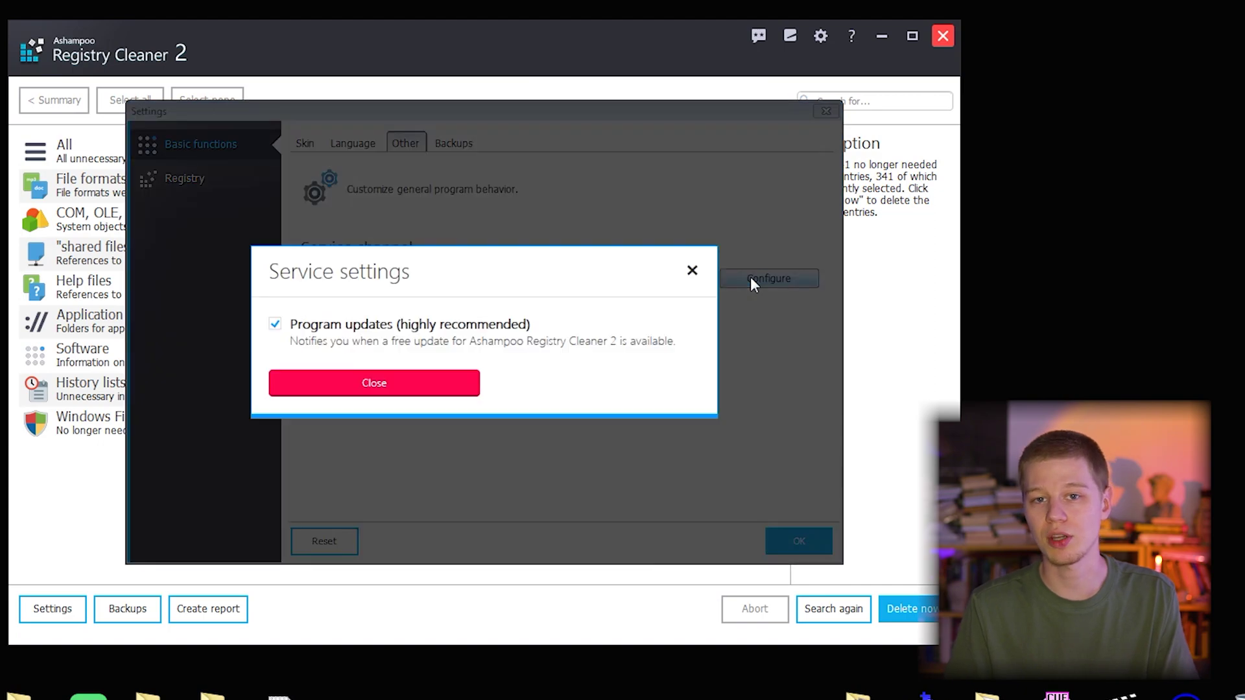
{"action": "left_click", "coordinate": [692, 270]}
{"action": "left_click", "coordinate": [454, 144]}
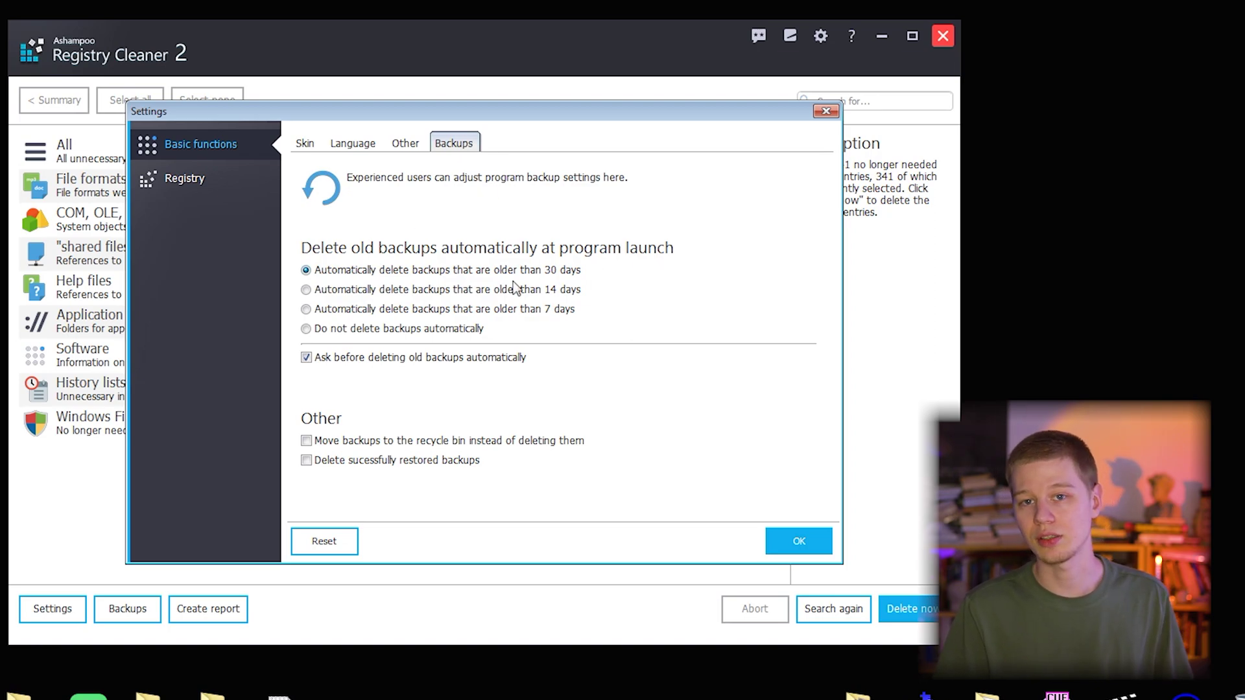
- Try the 14-day, 7-day and no-deletion backup options, keep 30 days, and show Registry scan settings
{"action": "left_click", "coordinate": [307, 290]}
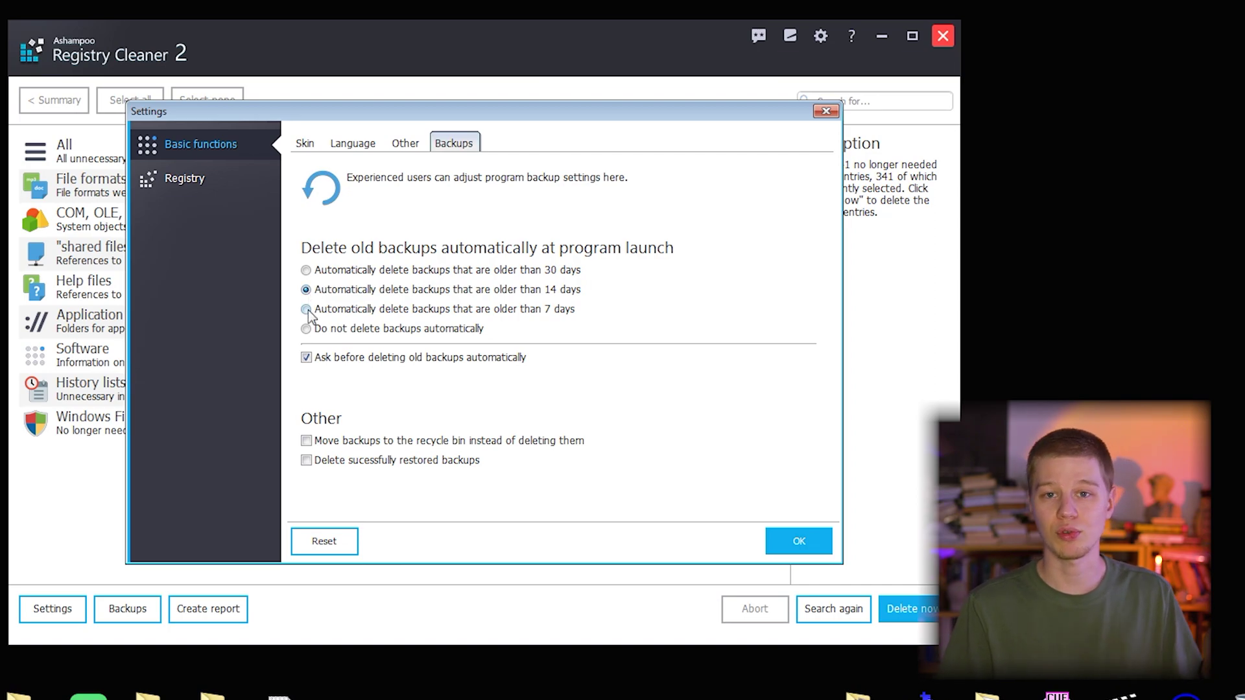
{"action": "left_click", "coordinate": [307, 310]}
{"action": "left_click", "coordinate": [307, 330]}
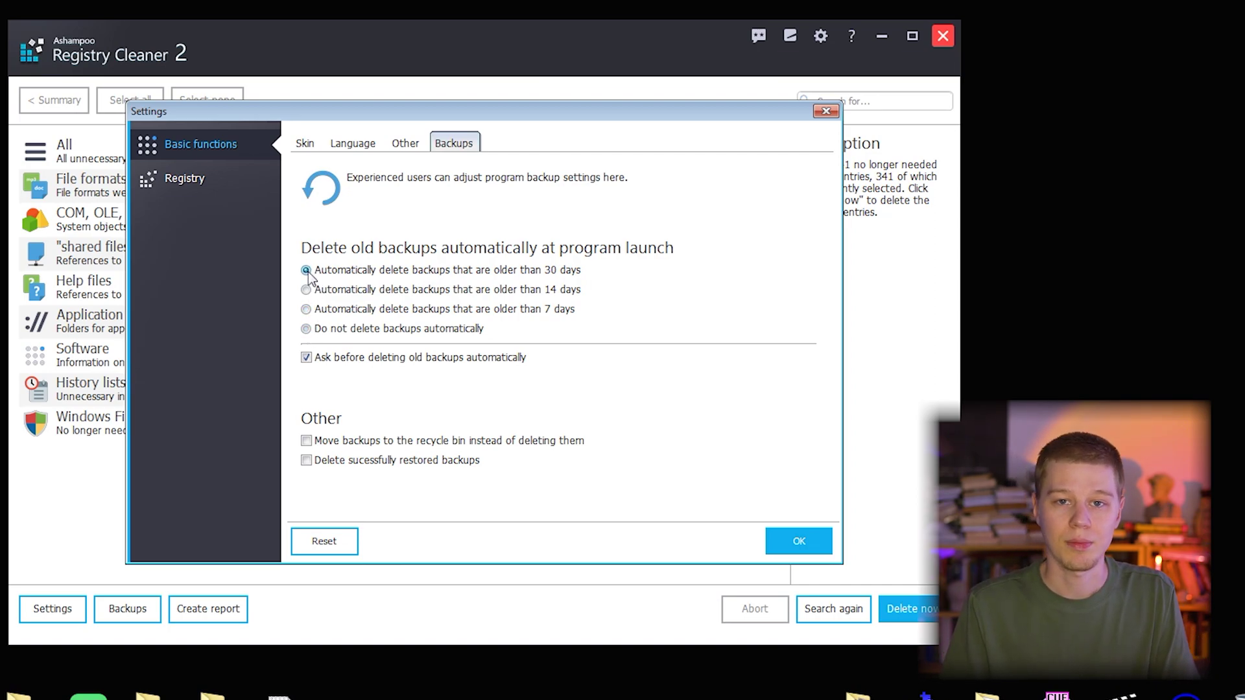
{"action": "left_click", "coordinate": [307, 443]}
{"action": "left_click", "coordinate": [306, 466]}
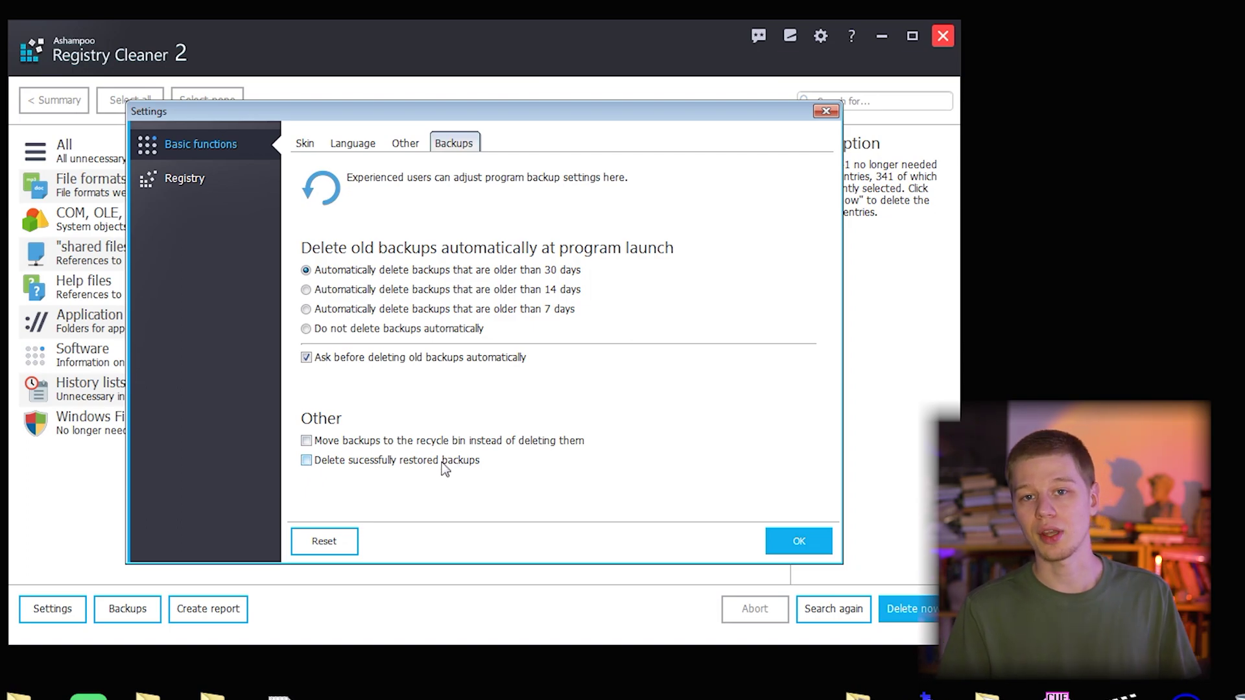
{"action": "left_click", "coordinate": [183, 176]}
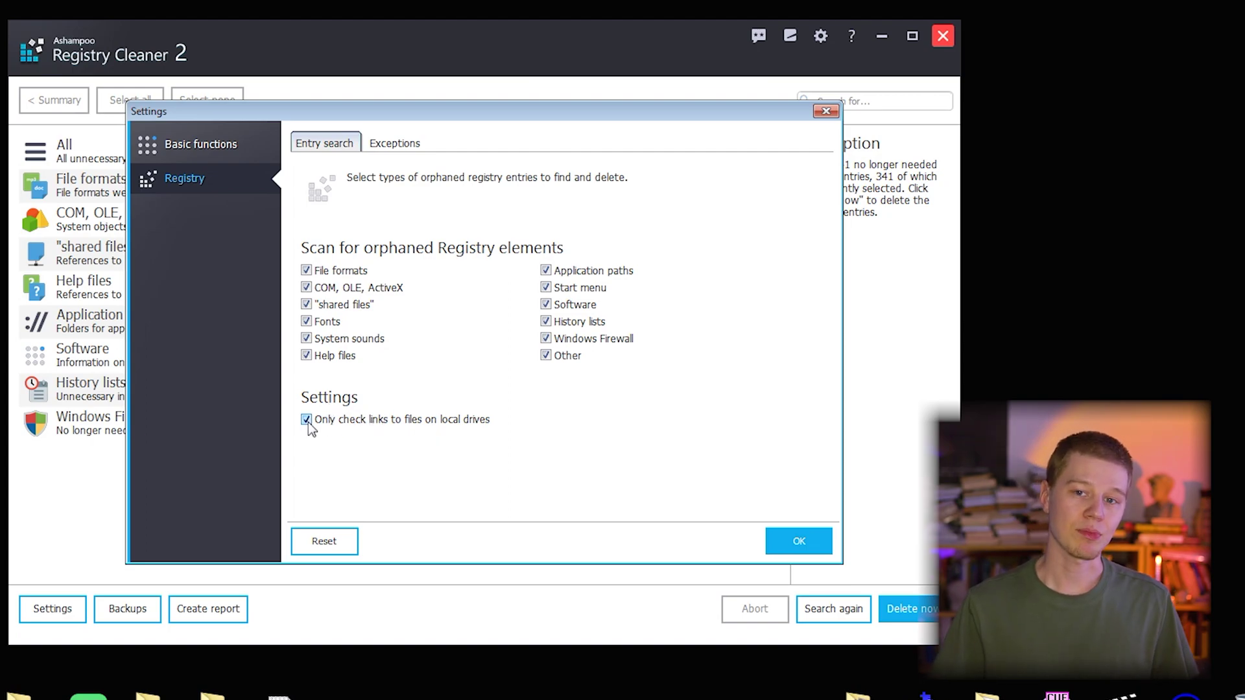
- Review the registry scan exceptions, close Settings, and look over the Service information window
{"action": "left_click", "coordinate": [385, 146]}
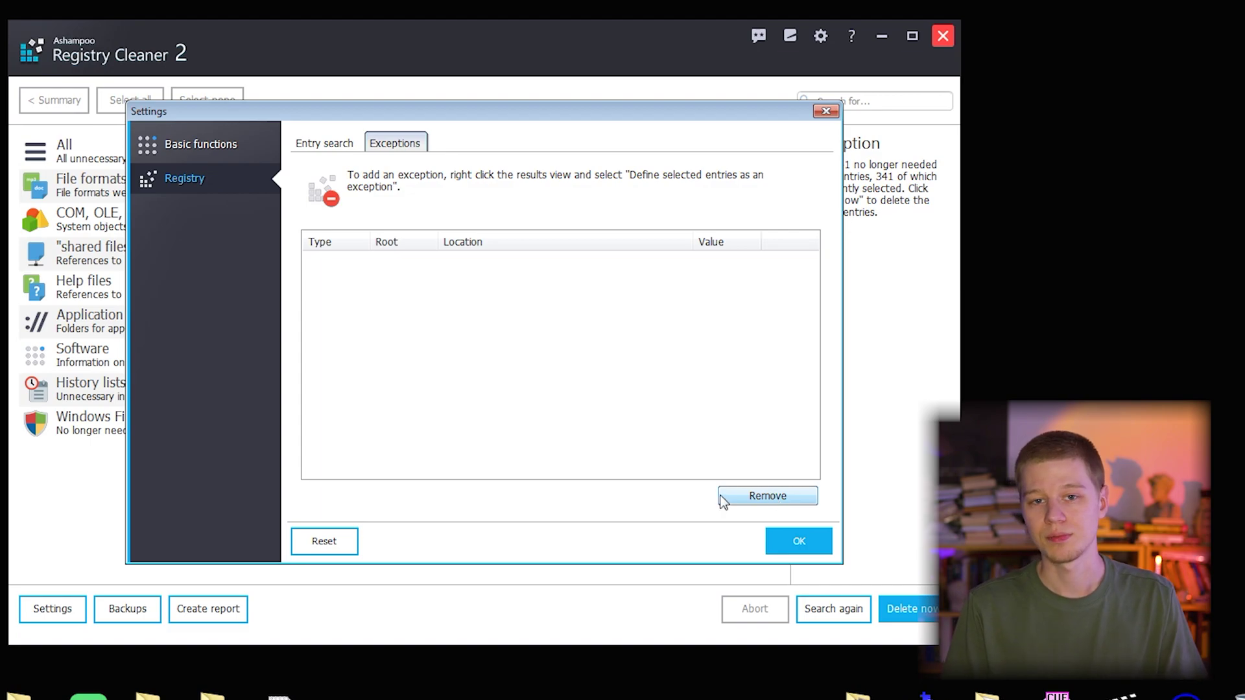
{"action": "left_click", "coordinate": [827, 112]}
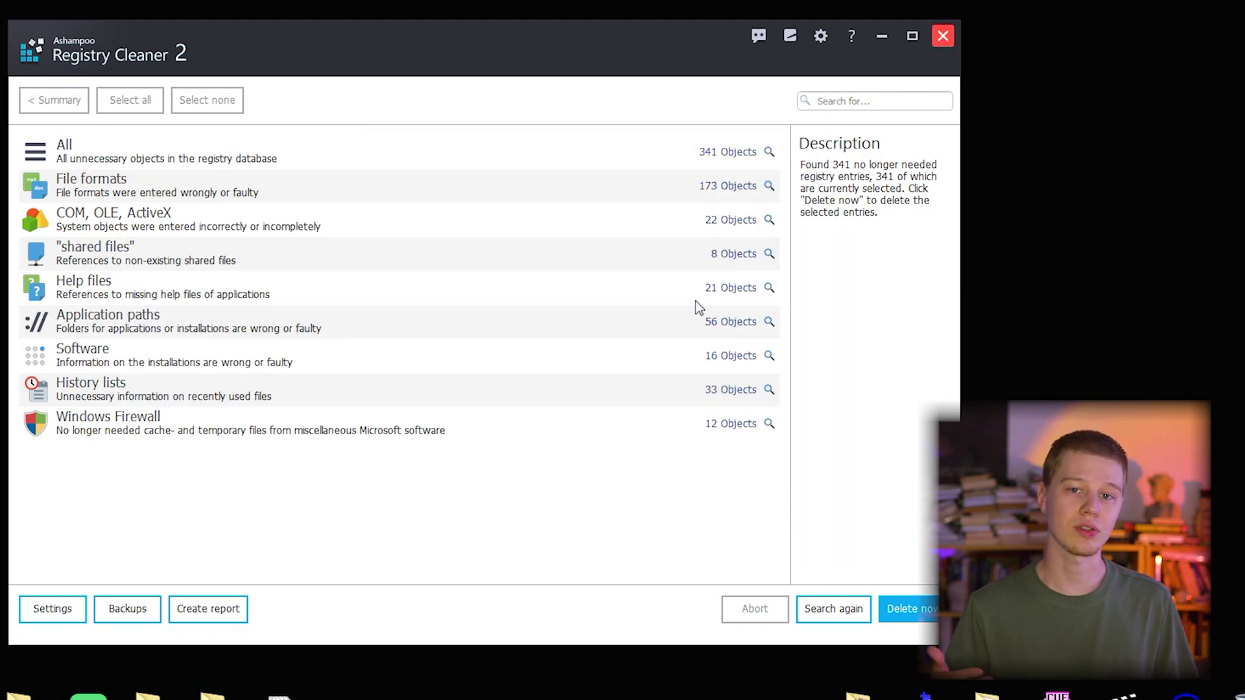
{"action": "left_click", "coordinate": [791, 37]}
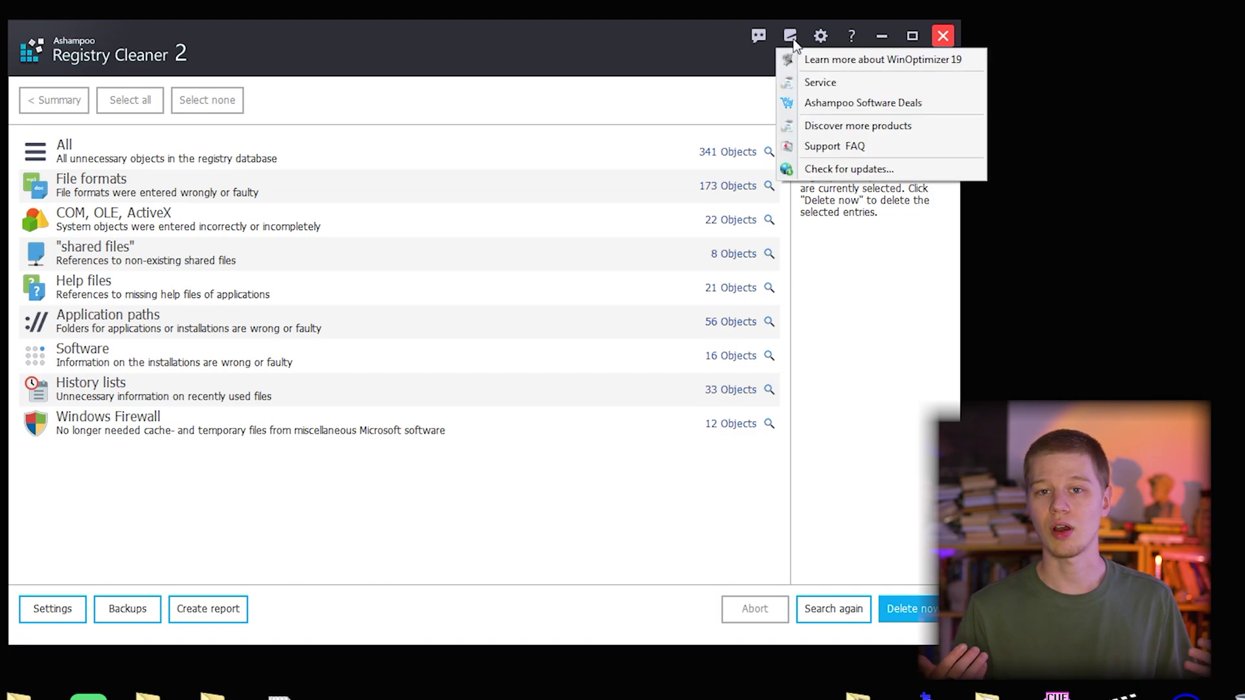
{"action": "left_click", "coordinate": [828, 84]}
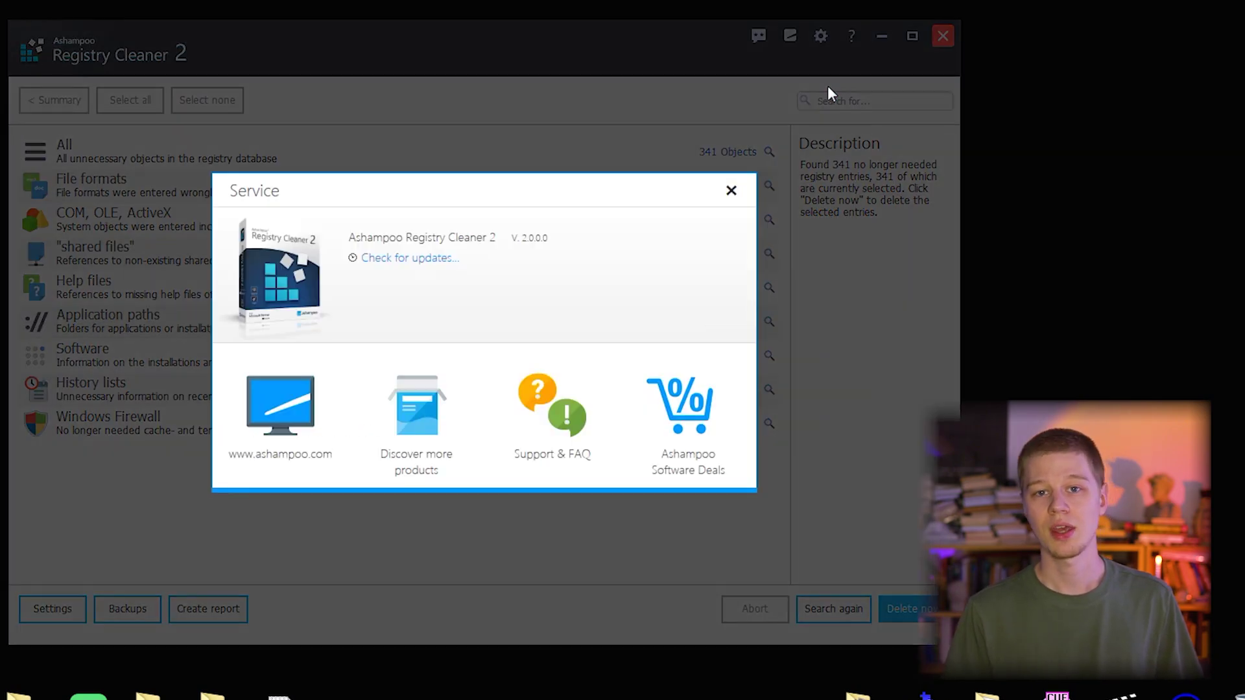
{"action": "left_click", "coordinate": [731, 190]}
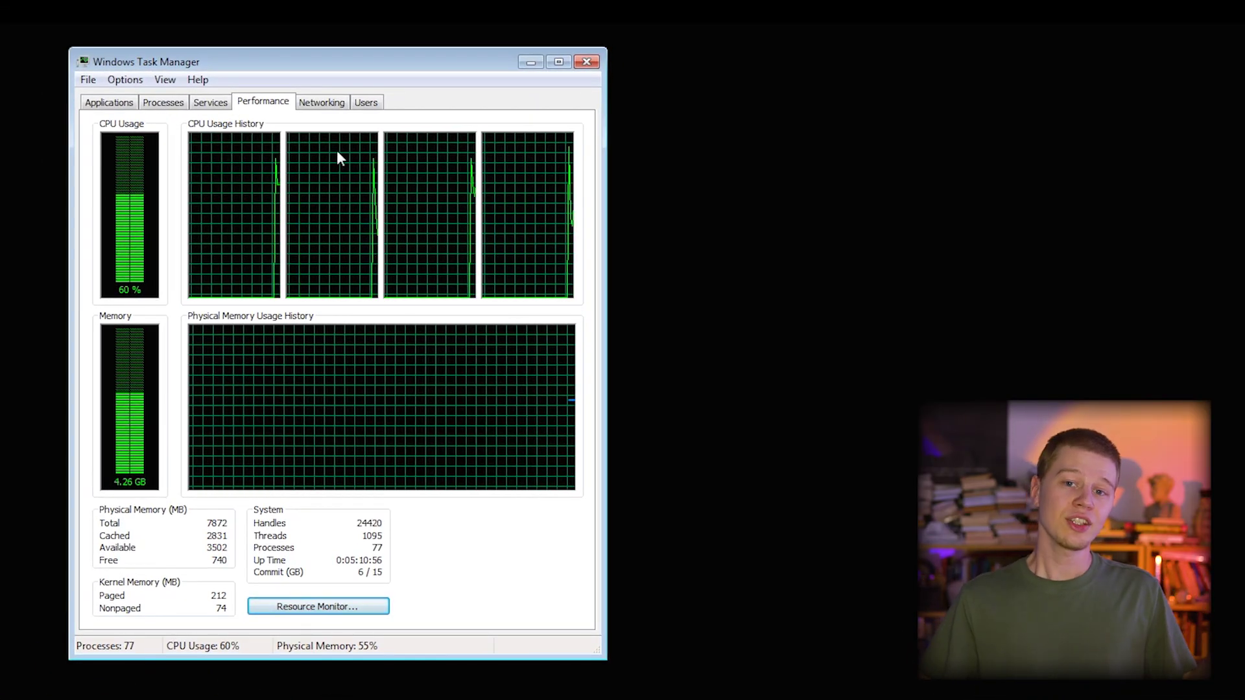
- Check the roughly 58% CPU baseline in Task Manager and relaunch Registry Cleaner for a fresh scan
{"action": "left_click_drag", "start_coordinate": [269, 65], "coordinate": [289, 71]}
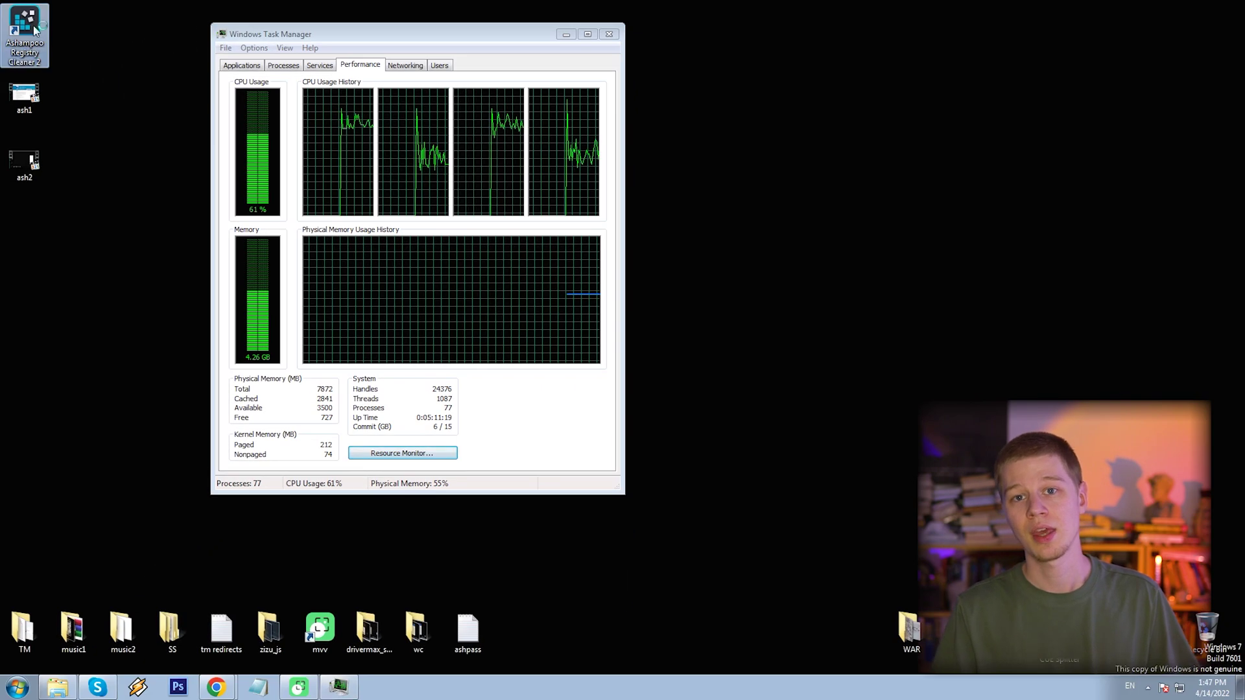
{"action": "double_click", "coordinate": [33, 25]}
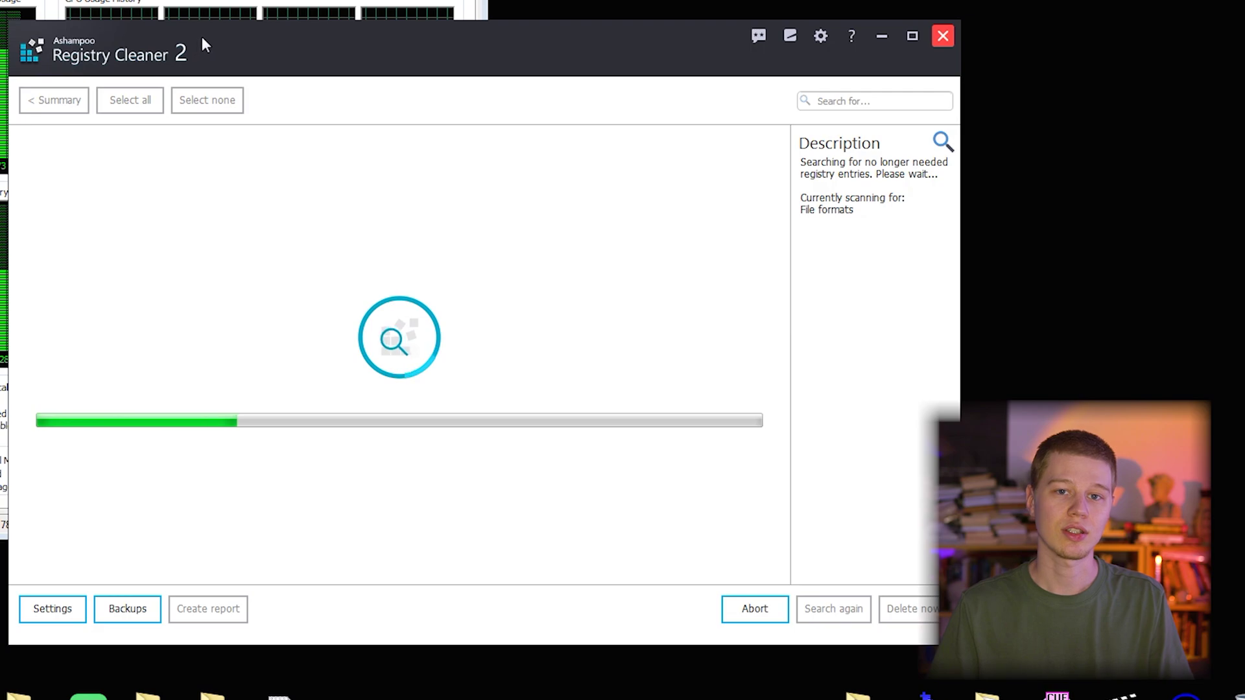
- Arrange Registry Cleaner and Task Manager to compare CPU load, then minimize Task Manager
{"action": "left_click_drag", "start_coordinate": [219, 39], "coordinate": [358, 39]}
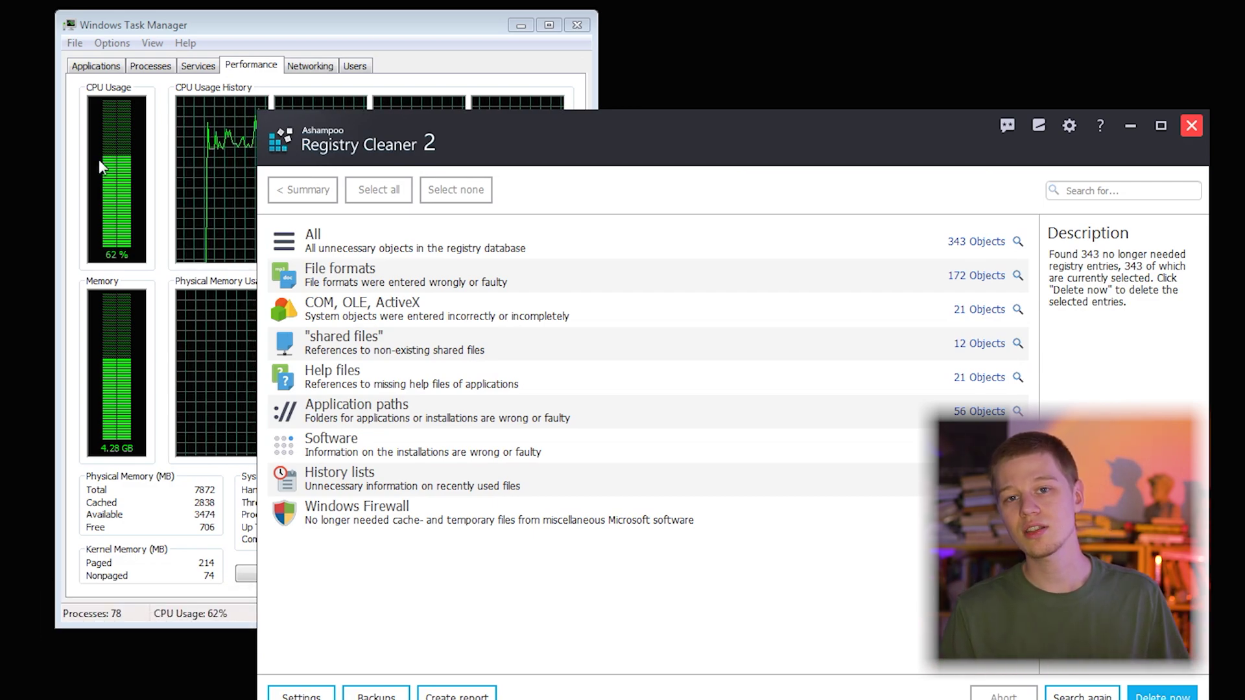
{"action": "left_click", "coordinate": [204, 22]}
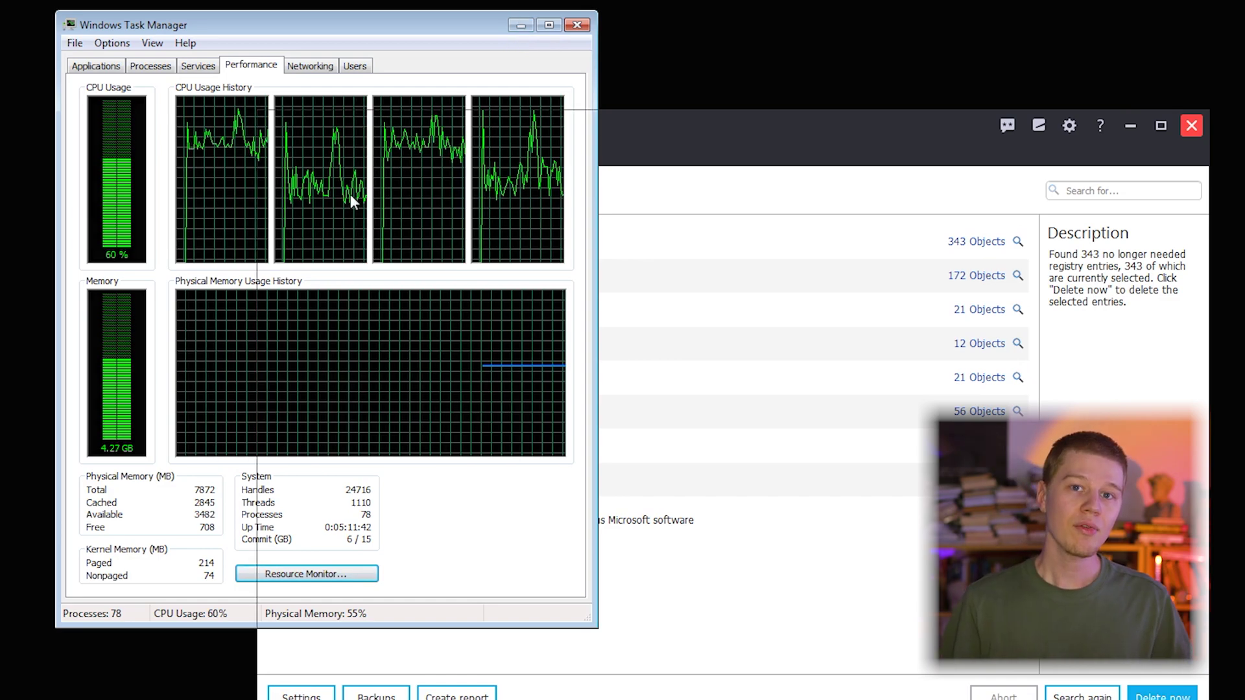
{"action": "left_click", "coordinate": [519, 25]}
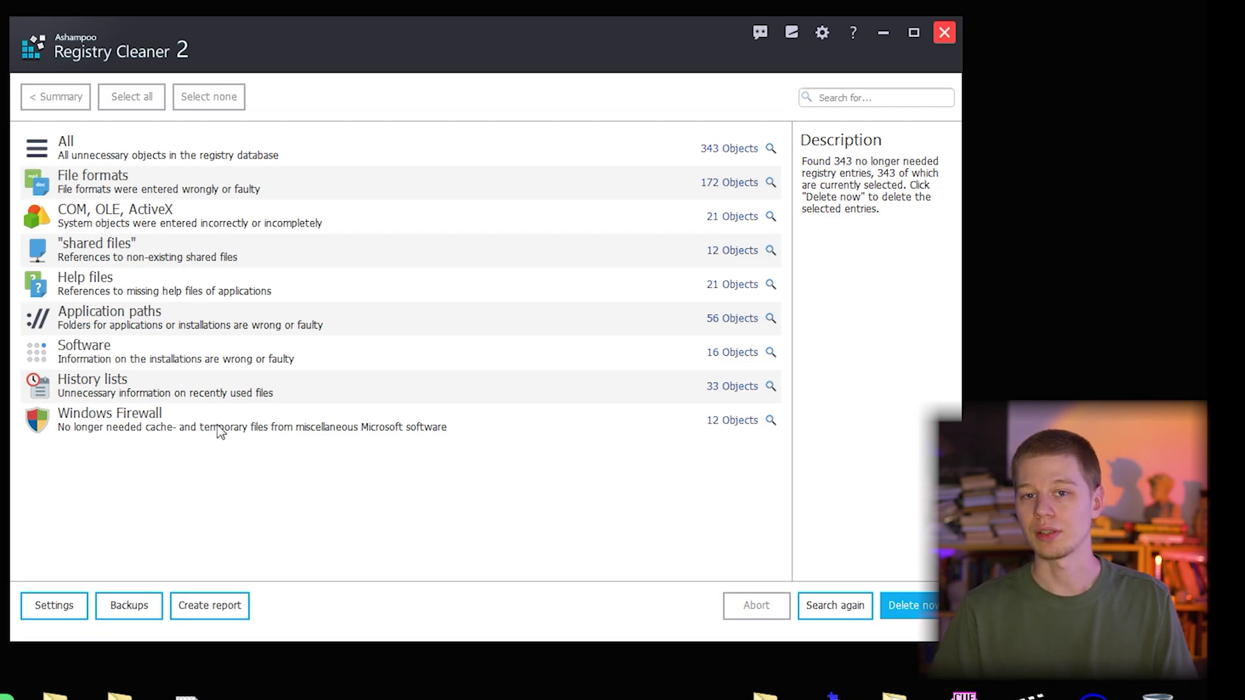
- Inspect the 12 Firewall entries, deselect the 56 Application paths entries, and delete the 82 selected entries
{"action": "left_click", "coordinate": [771, 422]}
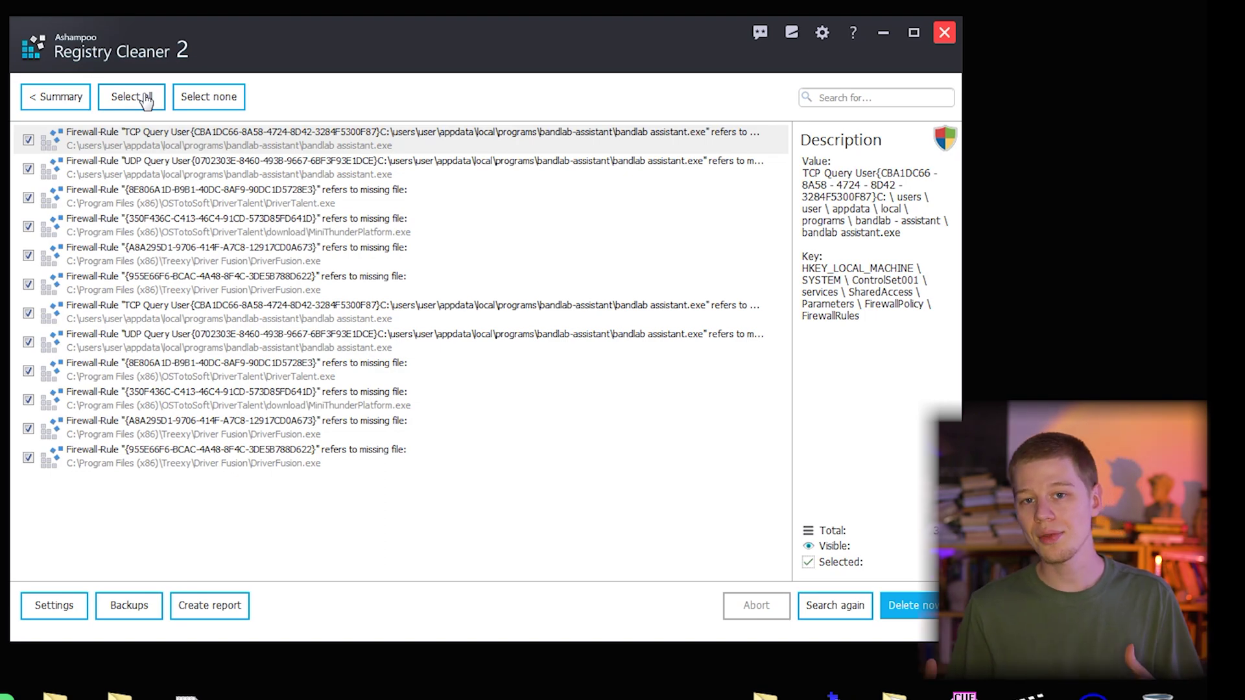
{"action": "left_click", "coordinate": [56, 97]}
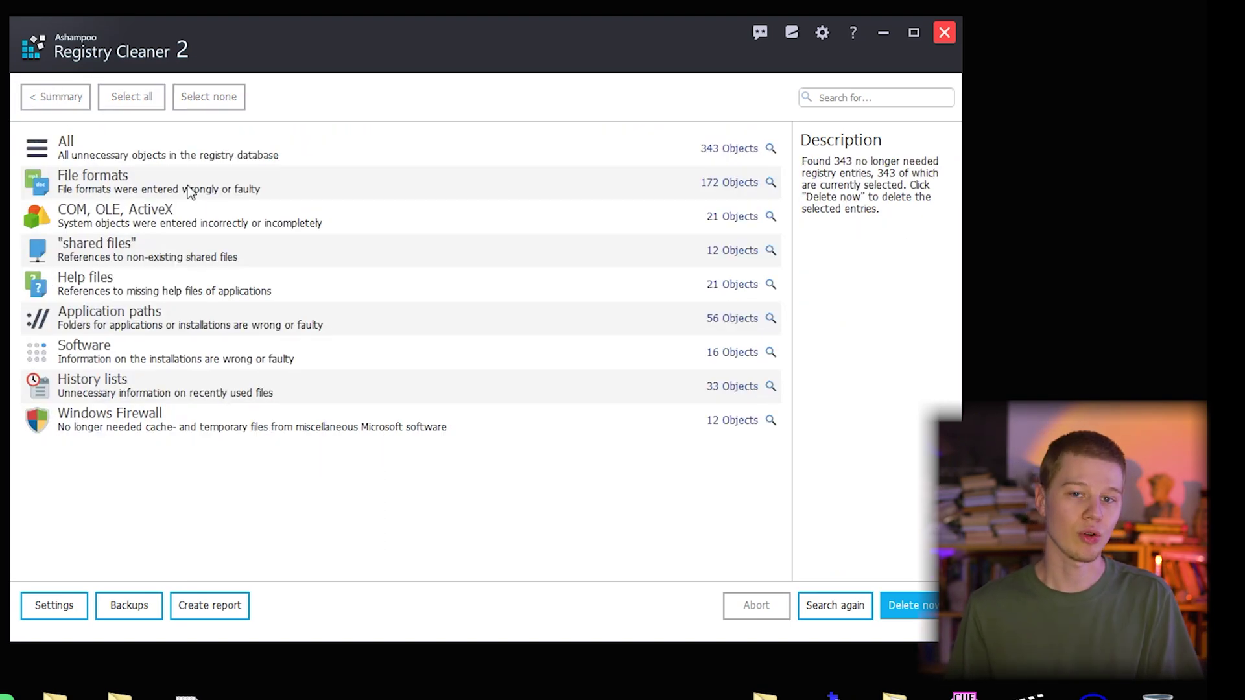
{"action": "left_click", "coordinate": [770, 318]}
{"action": "left_click", "coordinate": [209, 96]}
{"action": "left_click", "coordinate": [56, 97]}
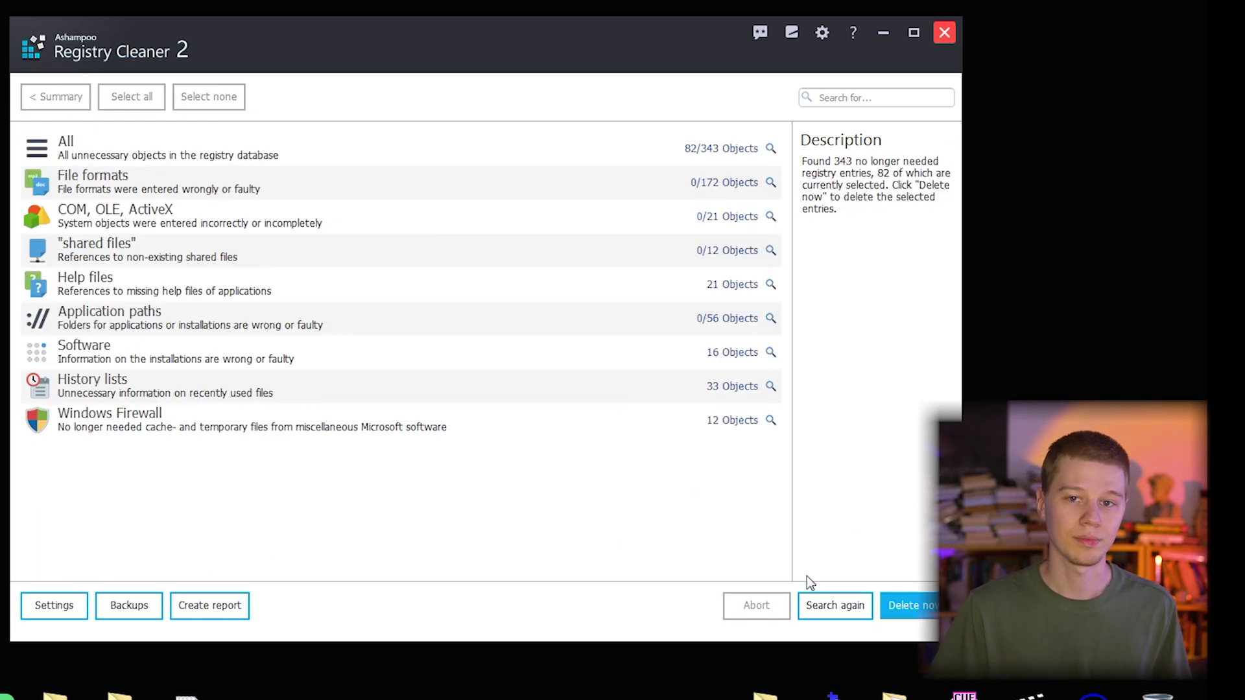
{"action": "left_click", "coordinate": [908, 605]}
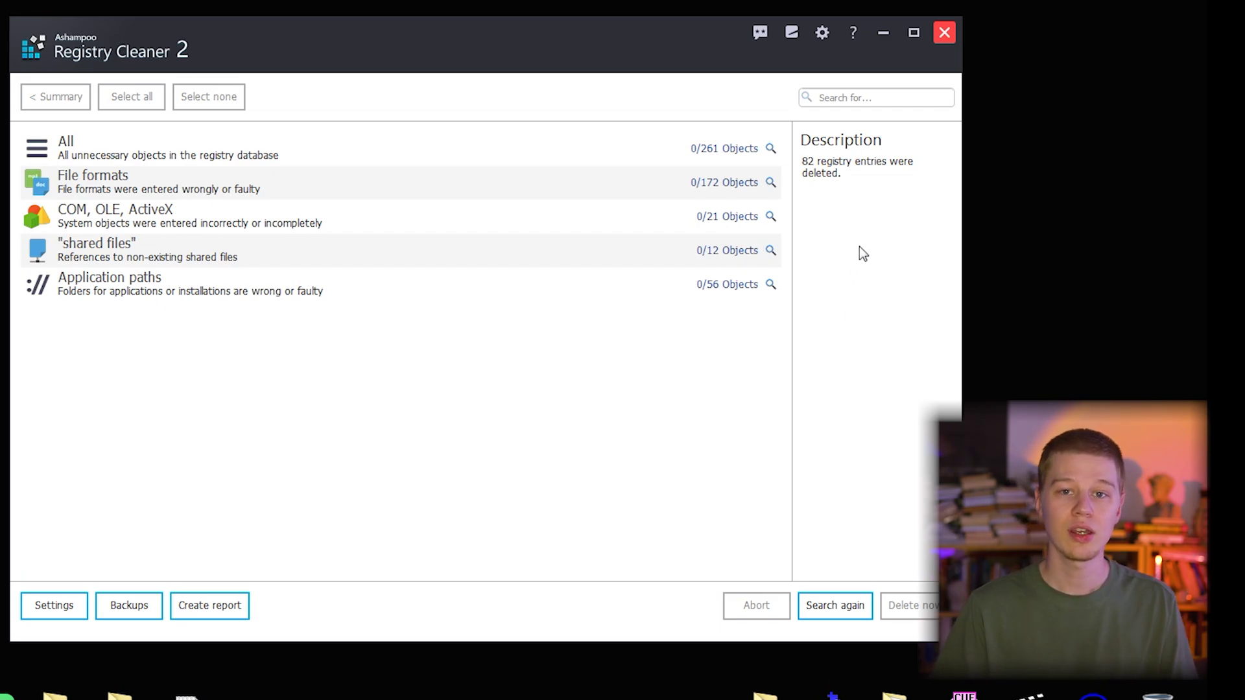
- Rescan, then restore the 82-entry Registry Optimizer backup from the recent backups list
{"action": "left_click", "coordinate": [836, 607]}
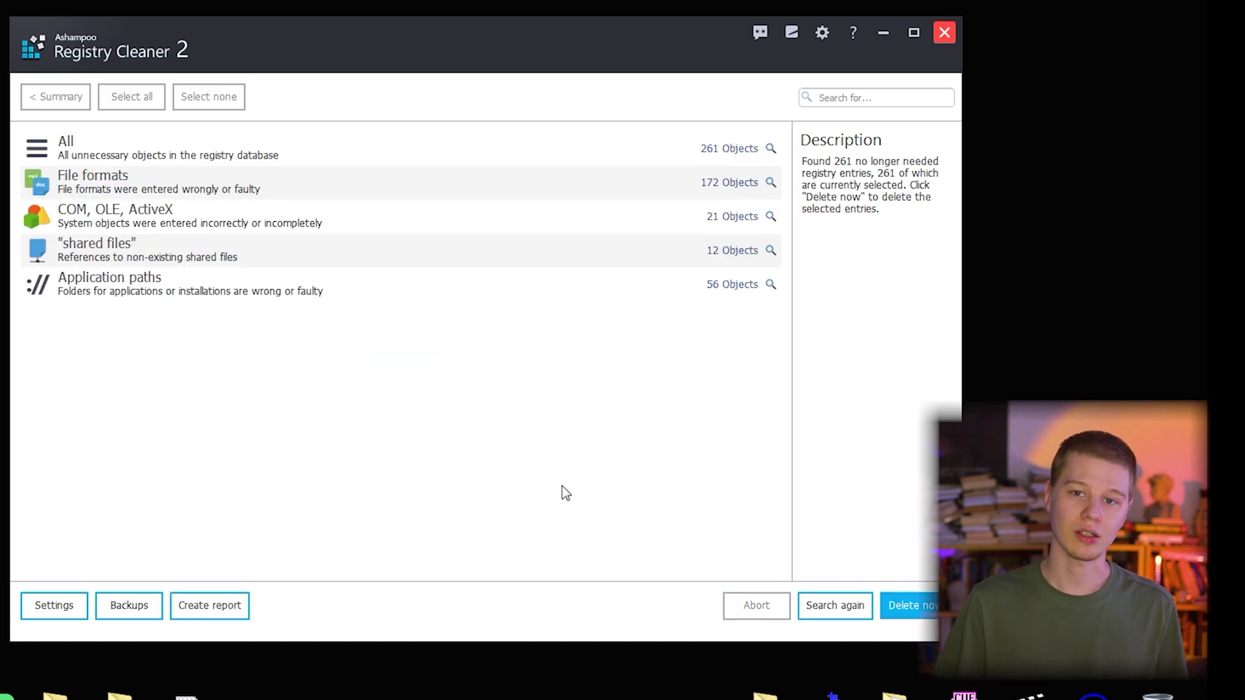
{"action": "left_click", "coordinate": [133, 606]}
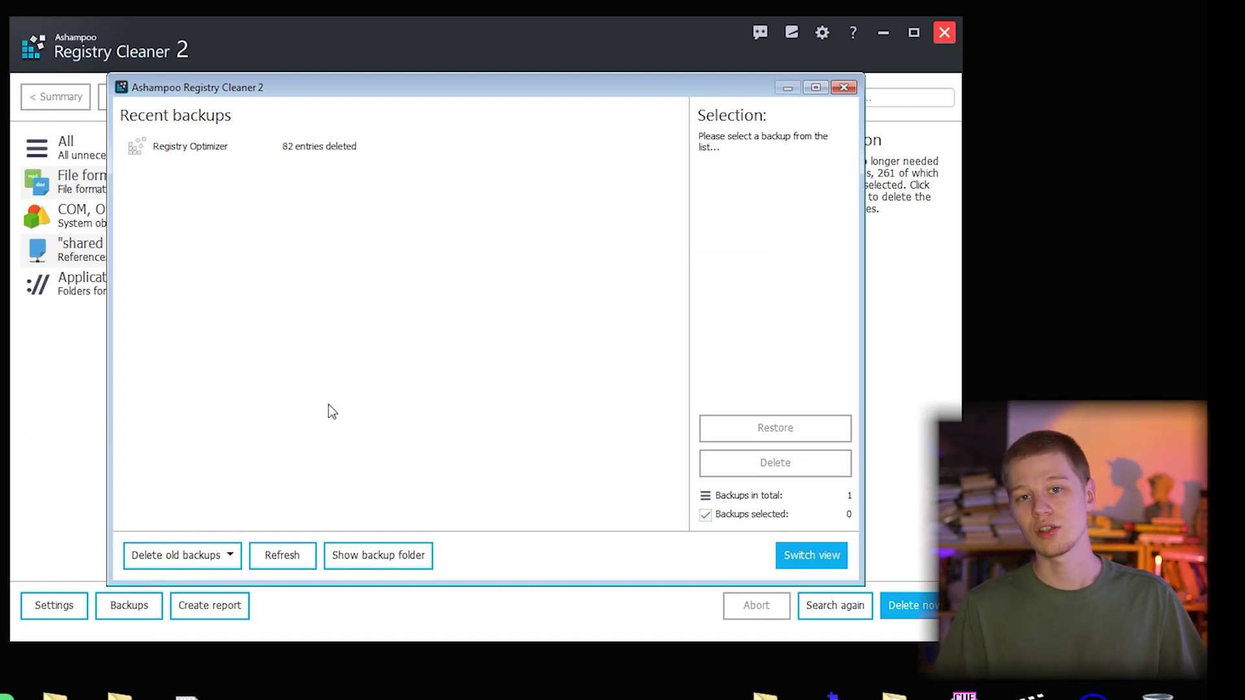
{"action": "left_click", "coordinate": [182, 154]}
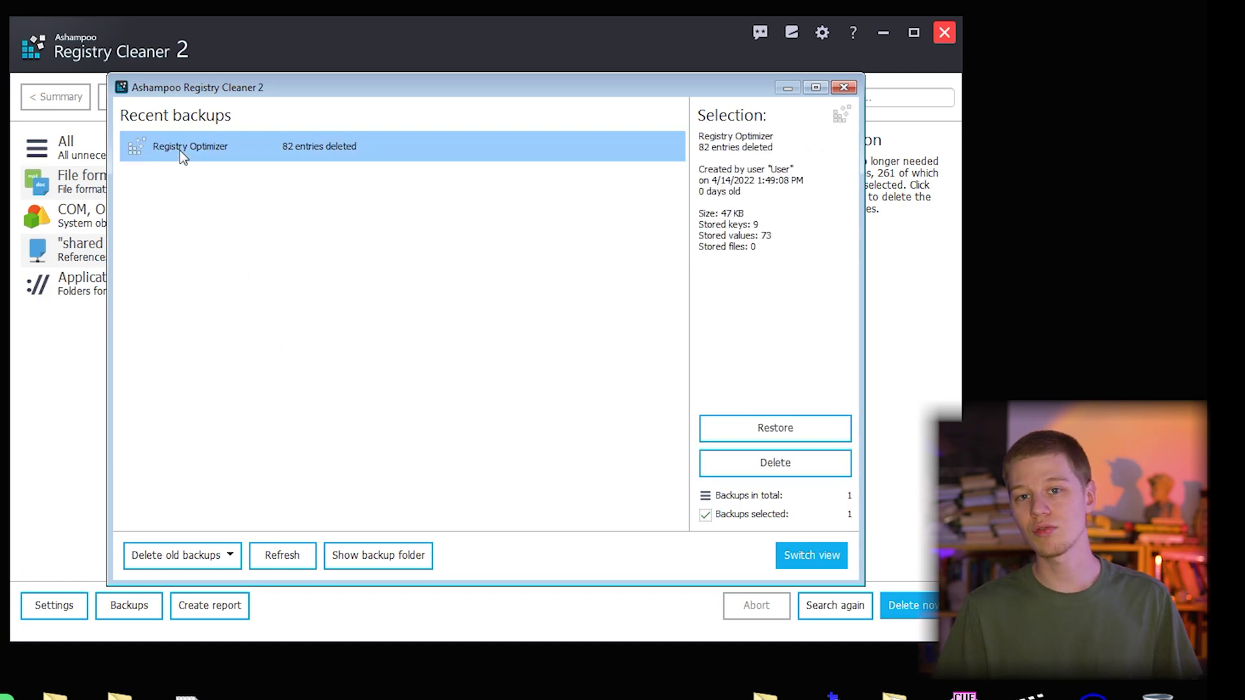
{"action": "left_click", "coordinate": [748, 431]}
{"action": "left_click", "coordinate": [362, 403]}
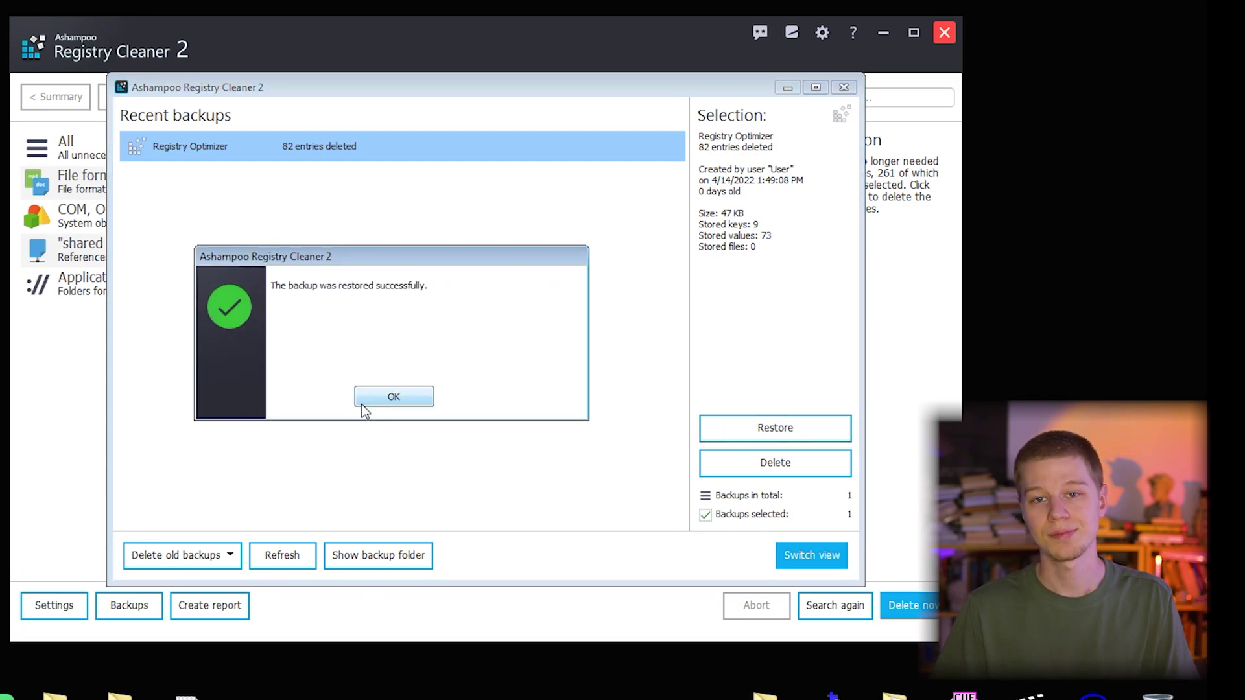
{"action": "left_click", "coordinate": [389, 396]}
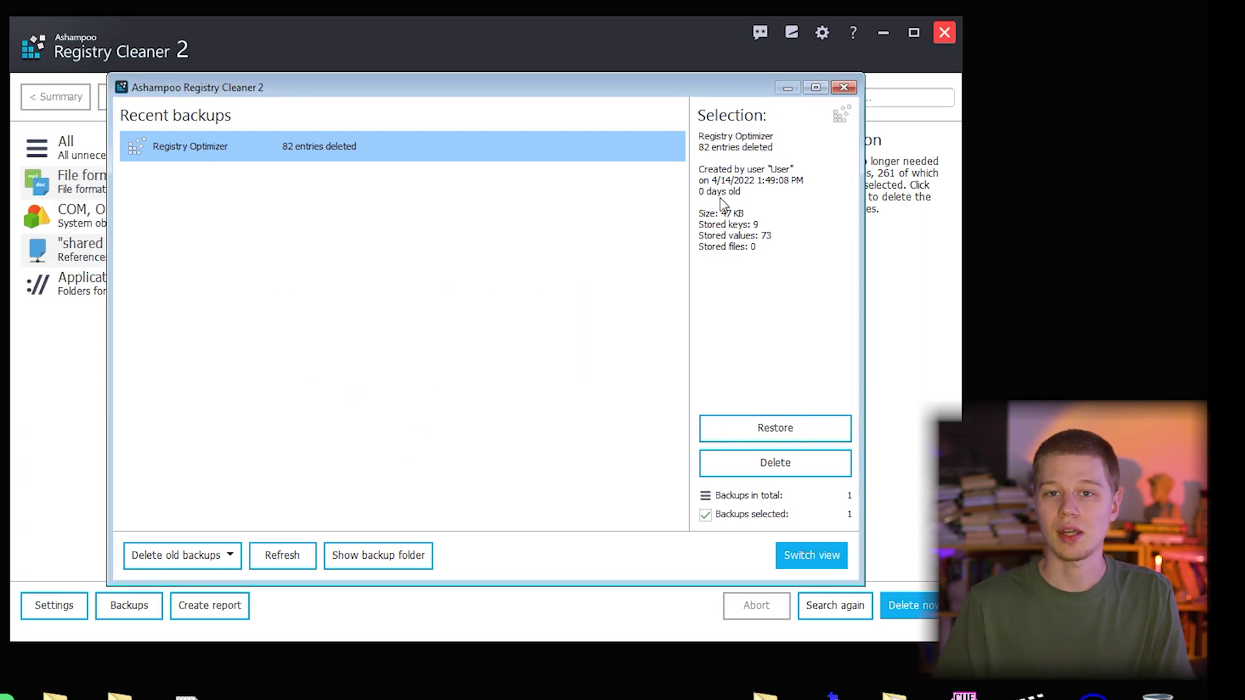
{"action": "left_click", "coordinate": [843, 87]}
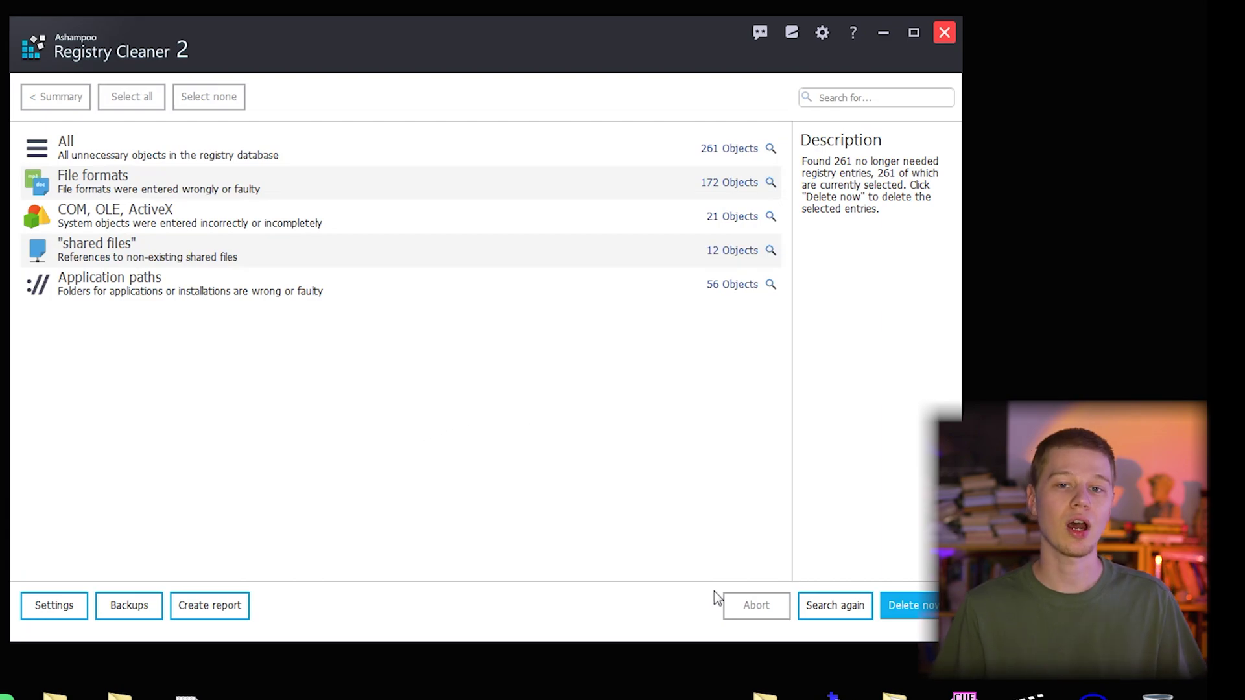
- Rescan twice and delete the last 72 file-format entries until none remain
{"action": "left_click", "coordinate": [823, 606]}
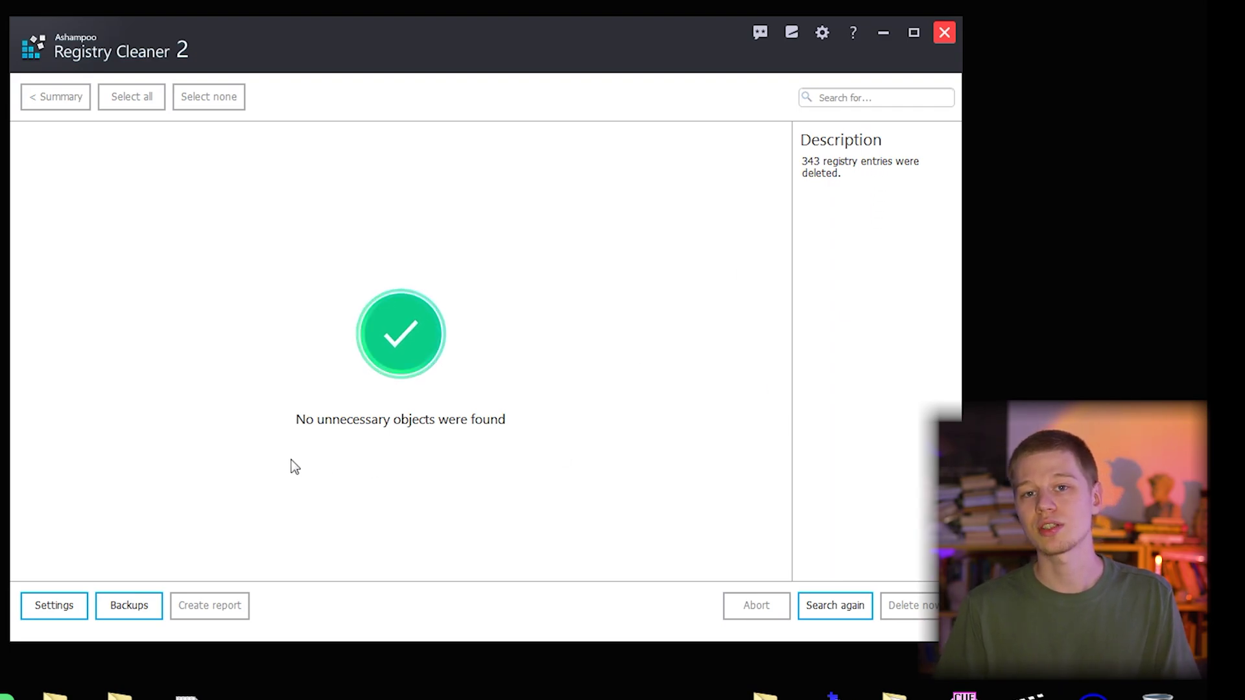
{"action": "left_click", "coordinate": [815, 610]}
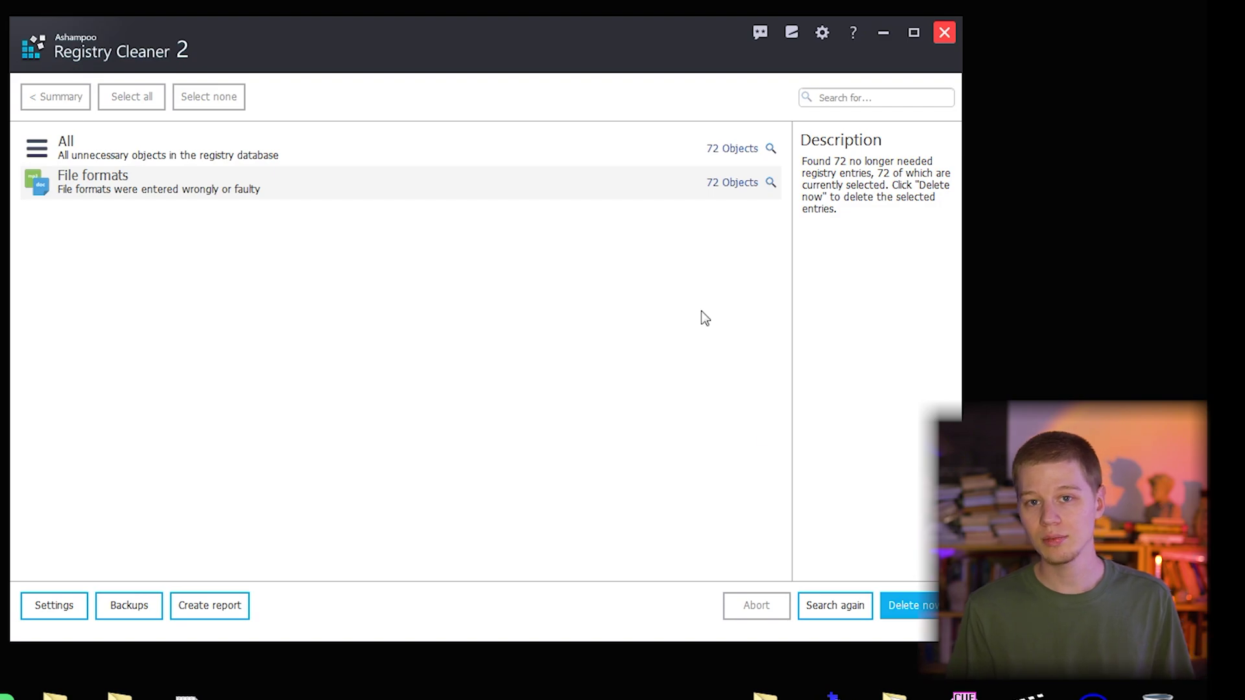
{"action": "left_click", "coordinate": [908, 605]}
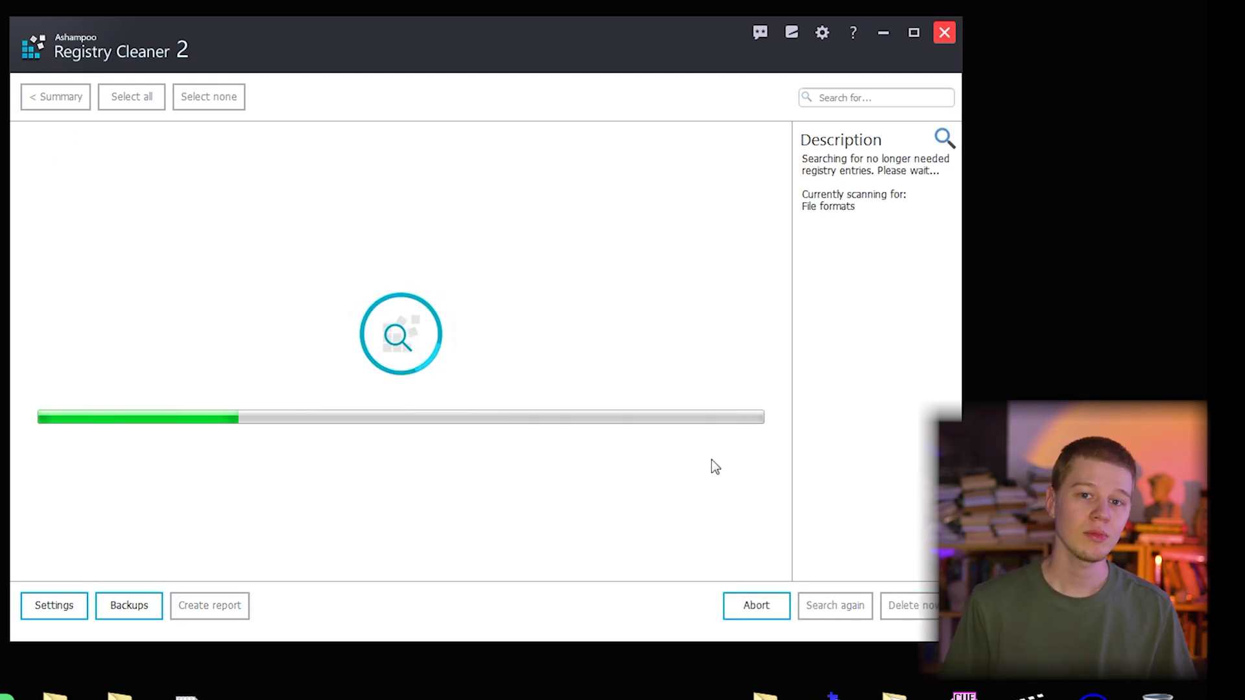
- Browse the RC_2022 backup files folder, then close it and the recent backups list
{"action": "left_click", "coordinate": [132, 605]}
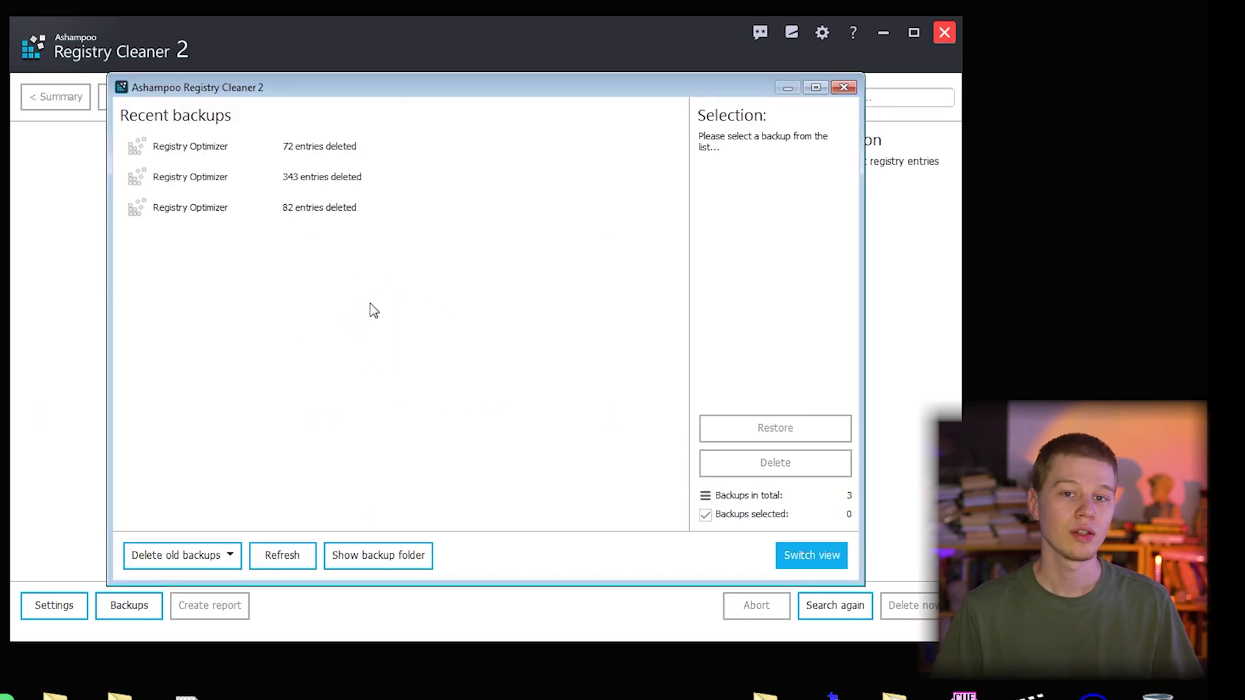
{"action": "left_click", "coordinate": [382, 555]}
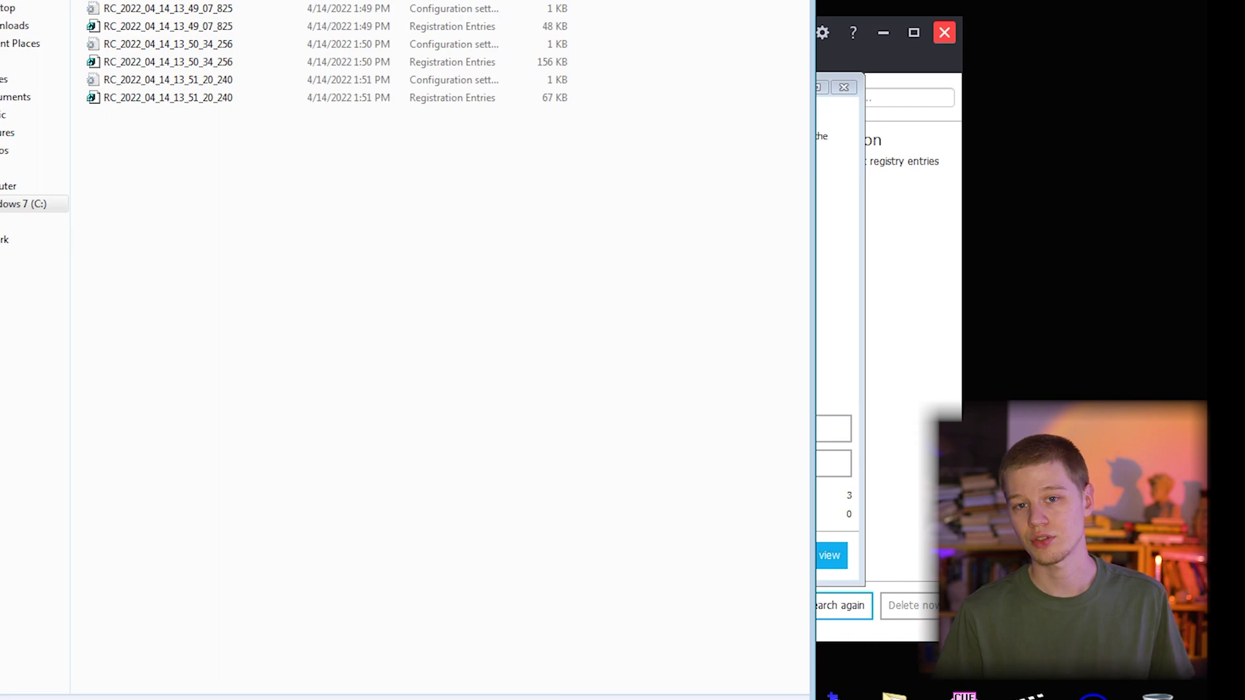
{"action": "key", "text": "alt+F4"}
{"action": "left_click", "coordinate": [843, 87]}
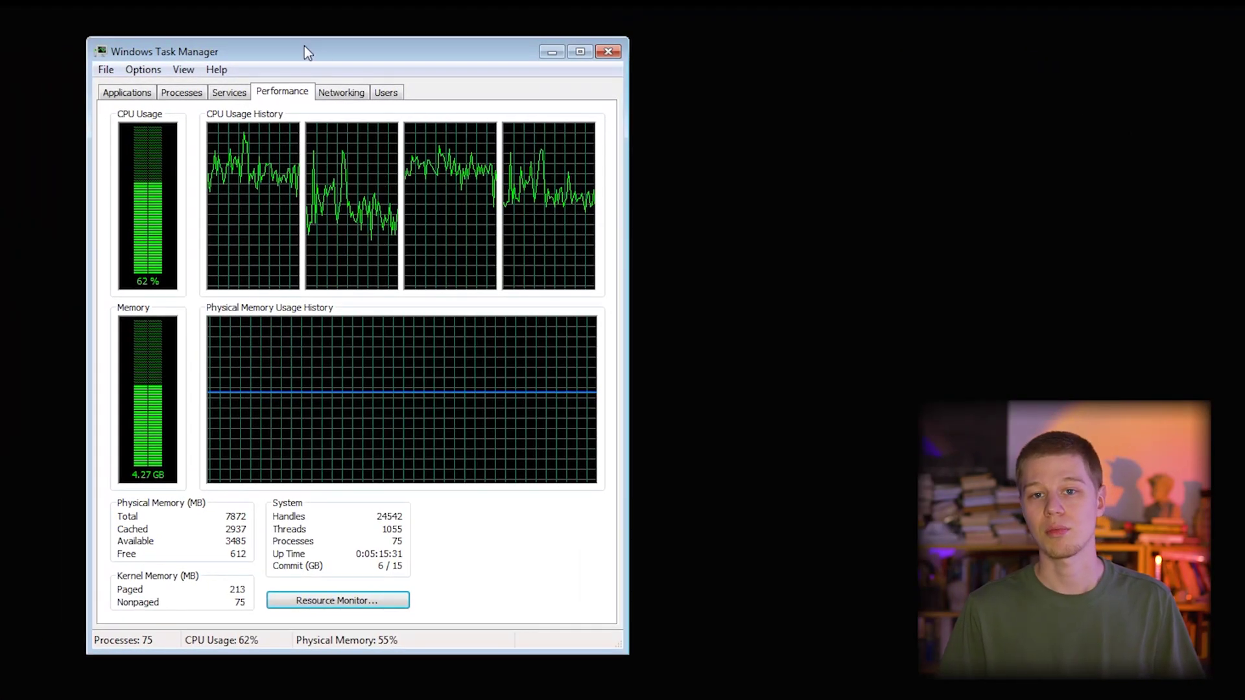
{"action": "left_click_drag", "start_coordinate": [324, 45], "coordinate": [363, 48]}
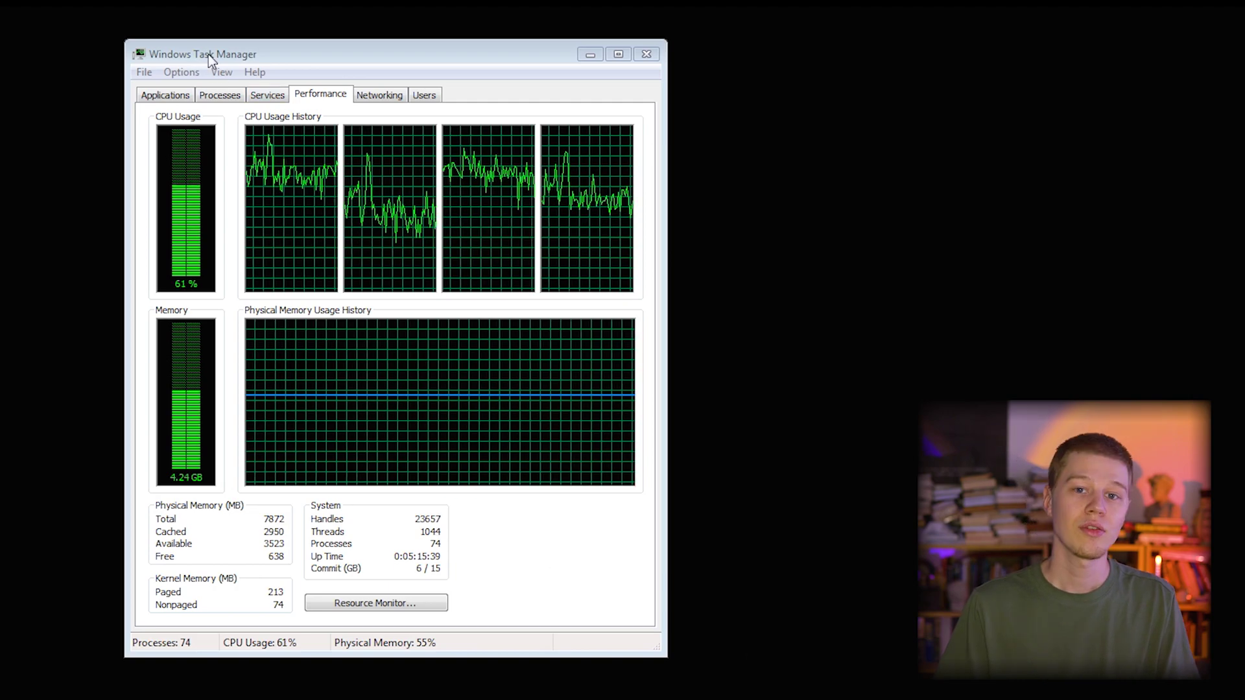
{"action": "left_click_drag", "start_coordinate": [223, 48], "coordinate": [229, 48]}
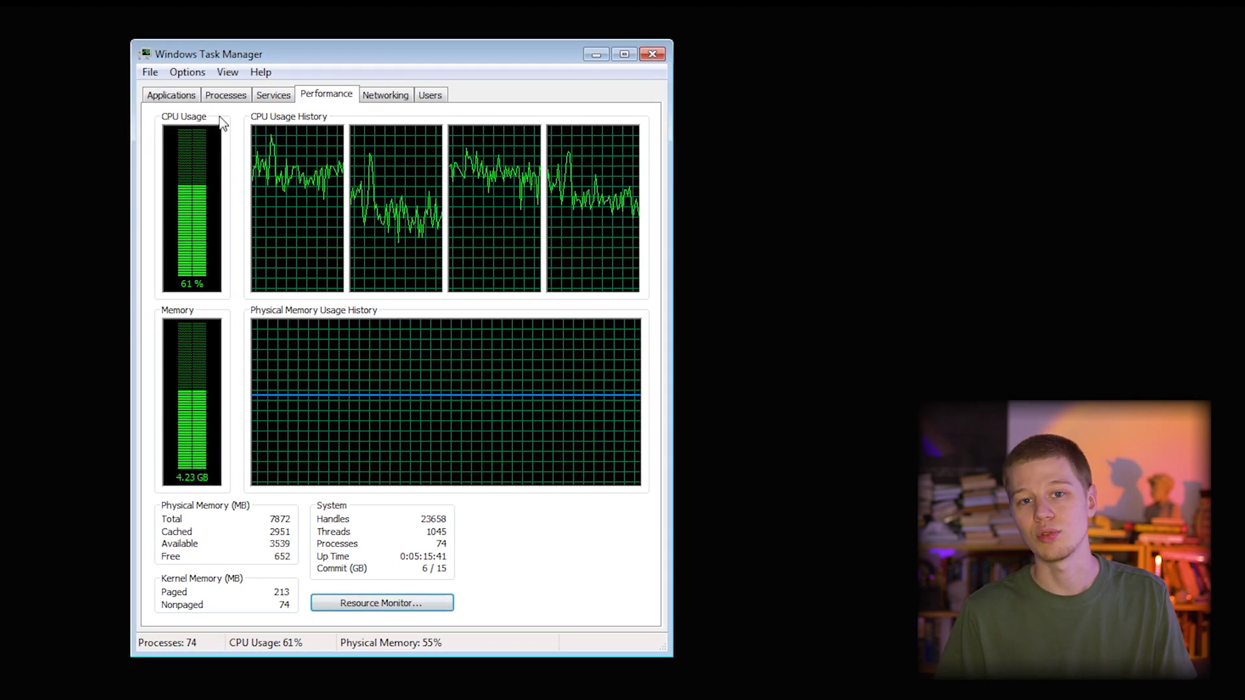